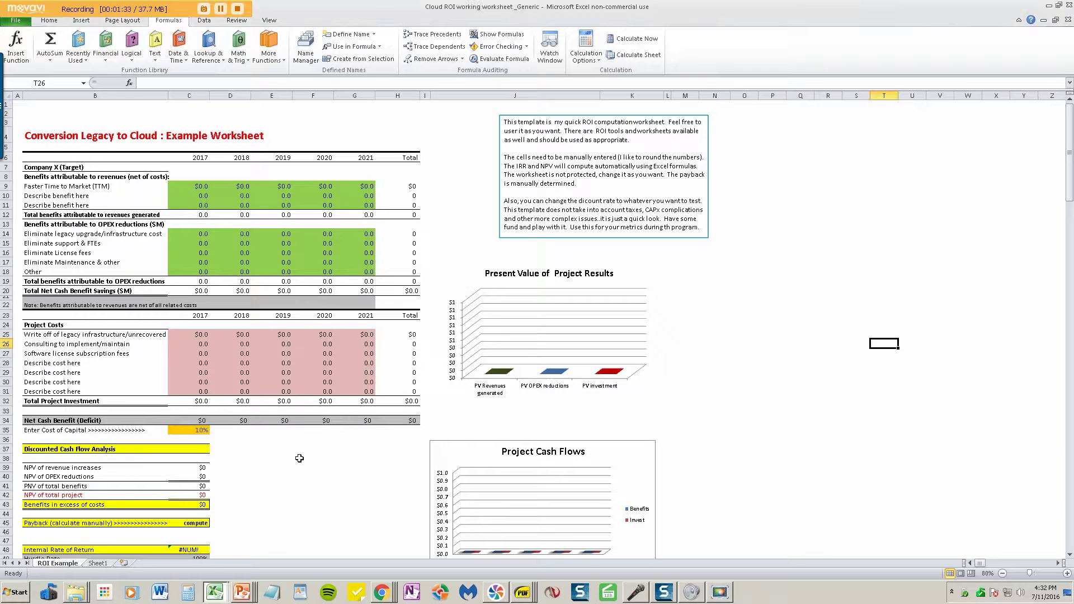
Enter Faster Time to Market benefits of 0.5 for 2017 and 1.0 for 2018.
scroll(299, 458, down, 2)
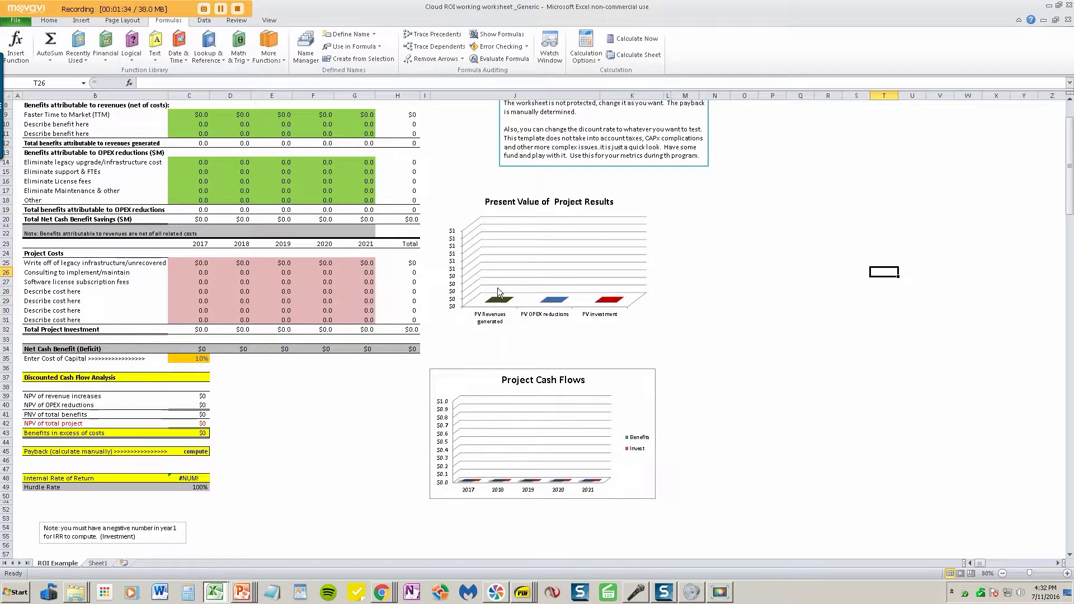
click(305, 451)
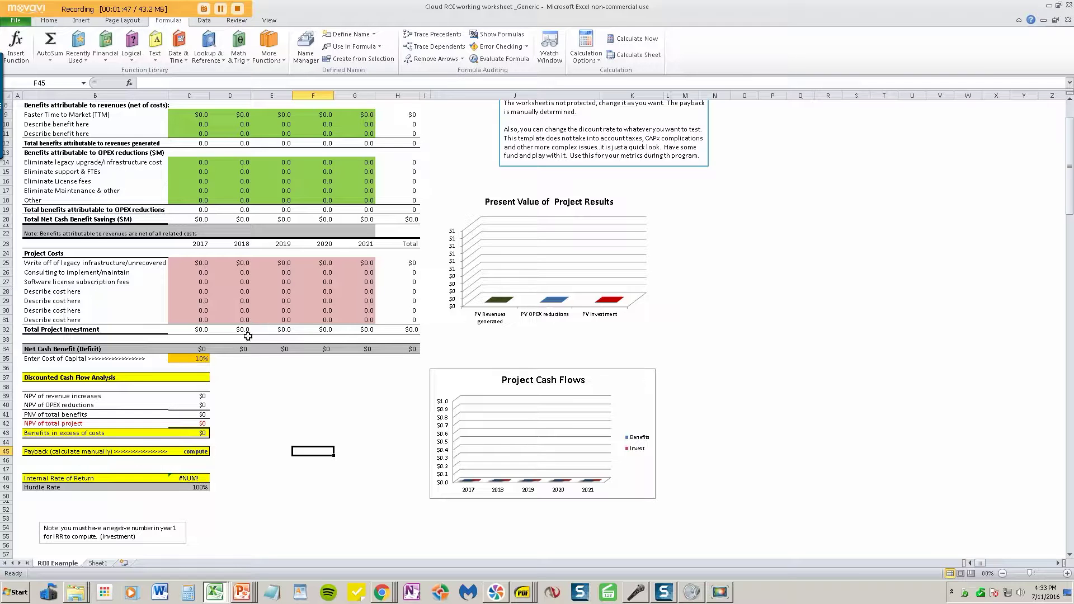
click(301, 432)
scroll(216, 416, up, 3)
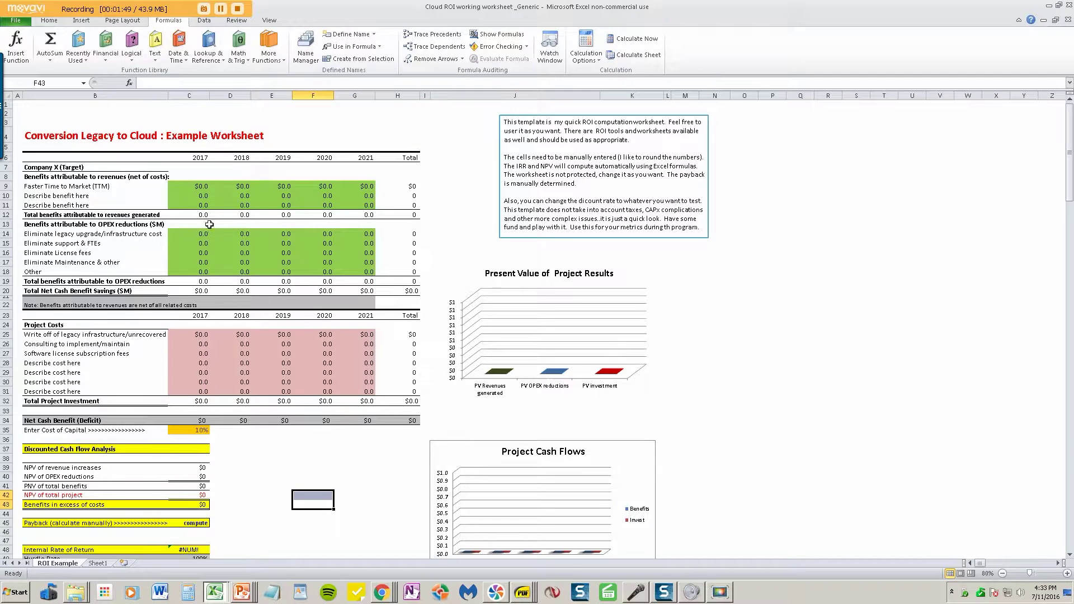
click(197, 188)
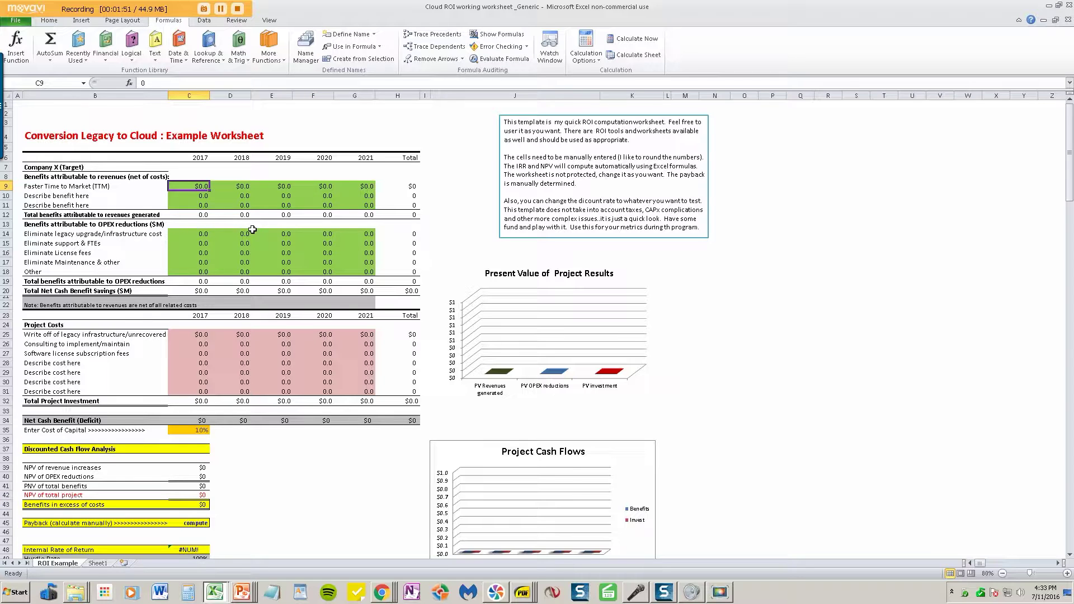
text(.5)
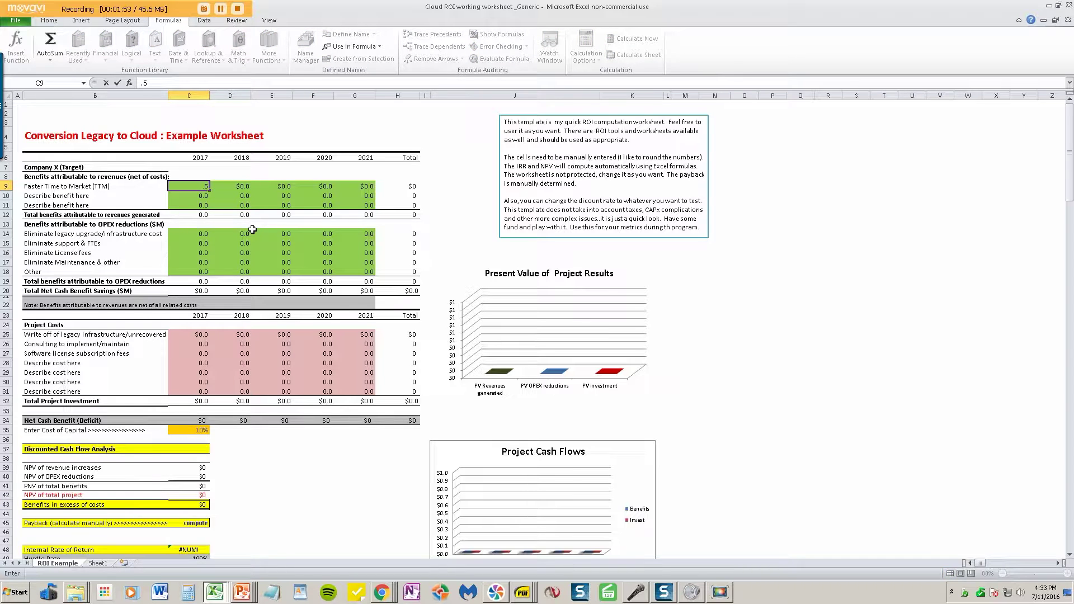
click(216, 250)
click(245, 187)
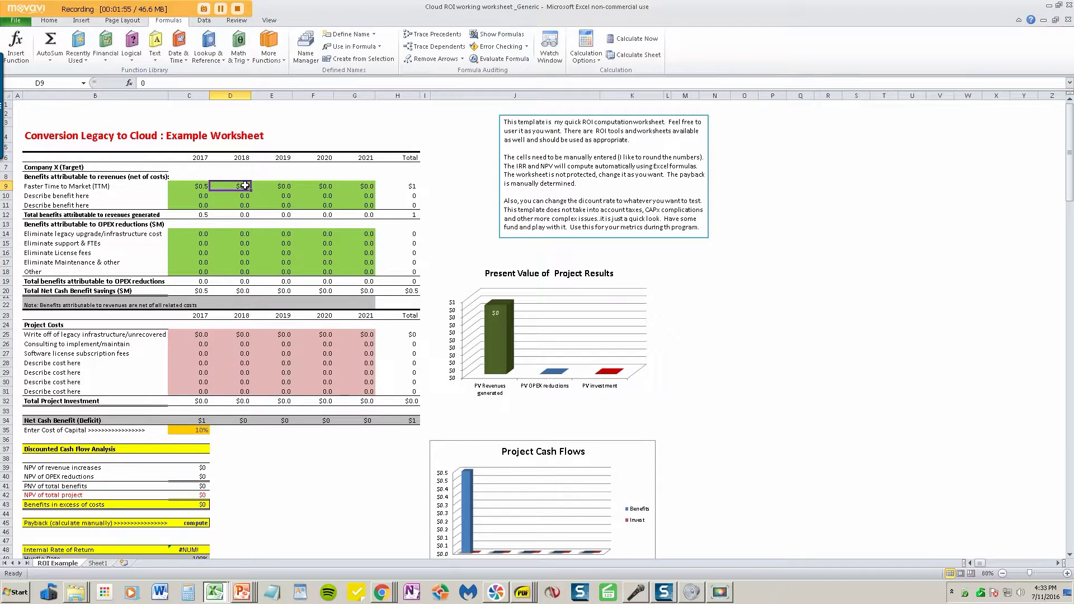
text(1)
click(261, 187)
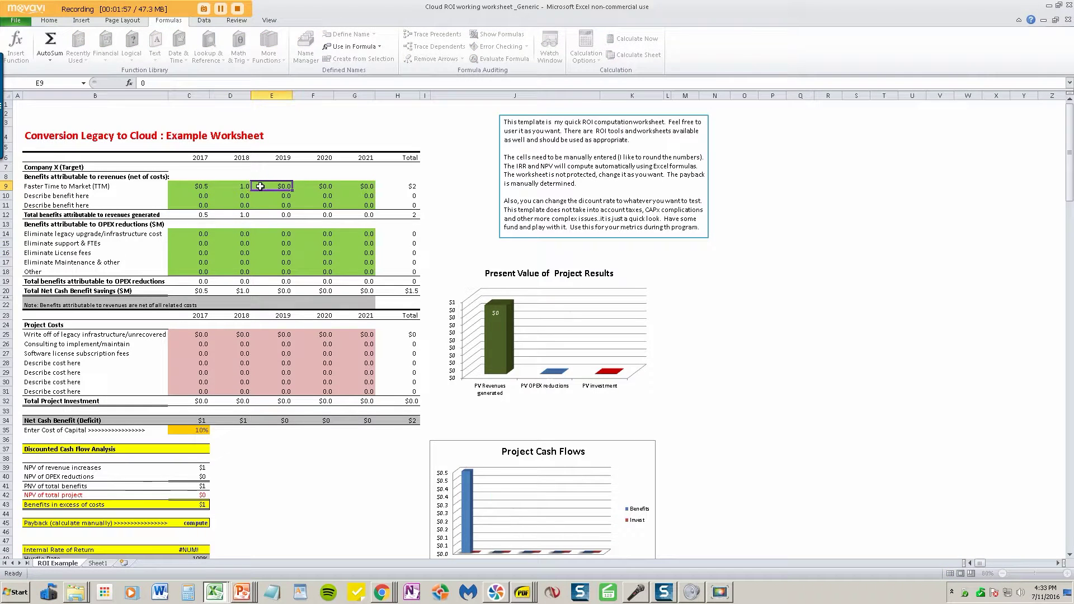
Enter 2.0, 2.5 and 3.0 as the 2019–2021 Faster Time to Market benefits.
text(2.)
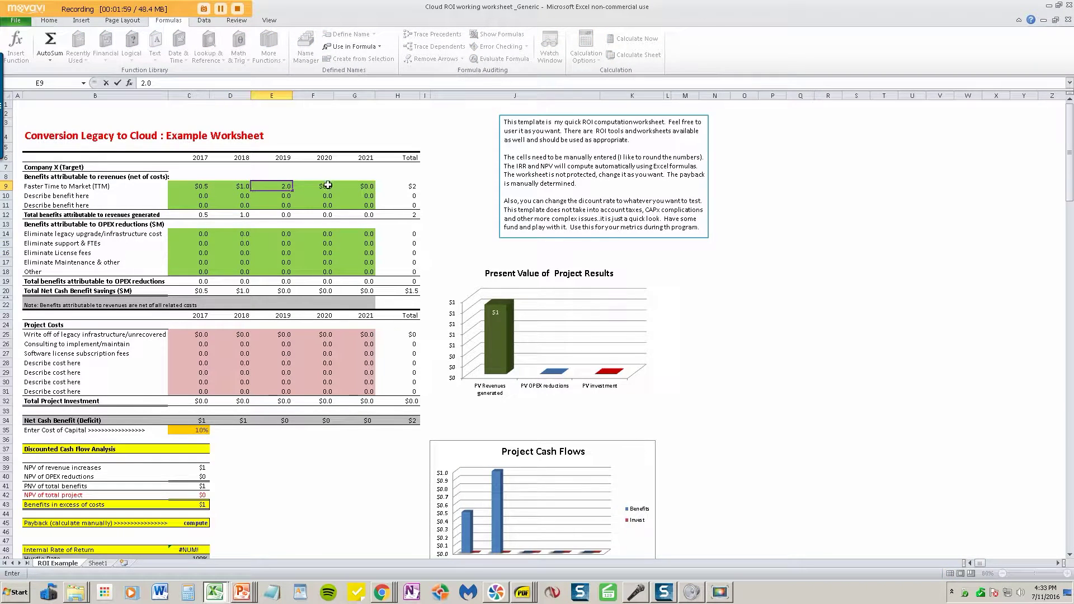
click(328, 185)
text(2.5)
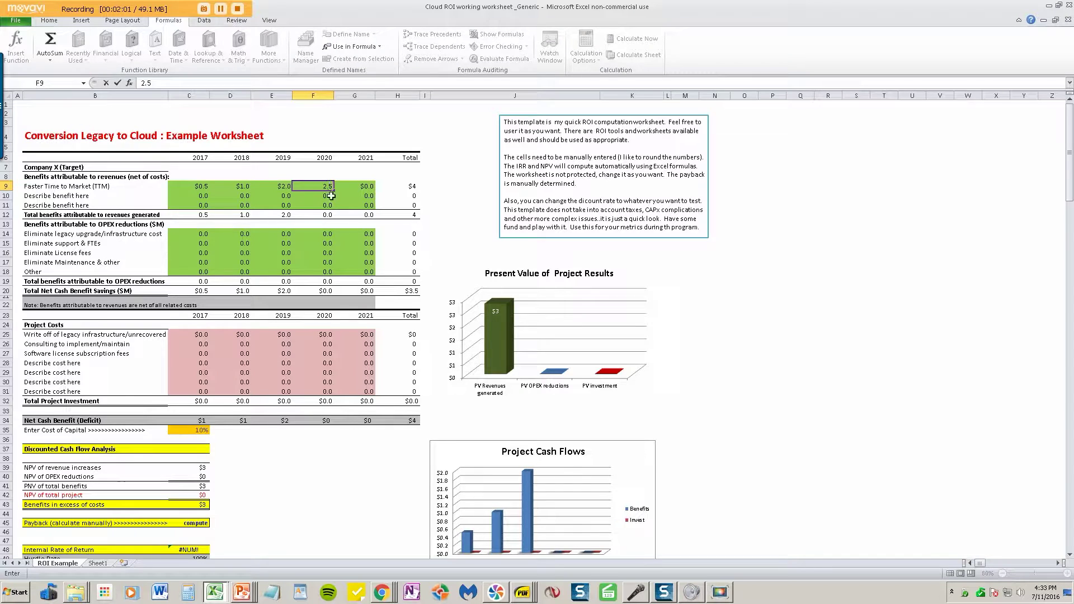
click(330, 204)
click(357, 185)
text(3.0)
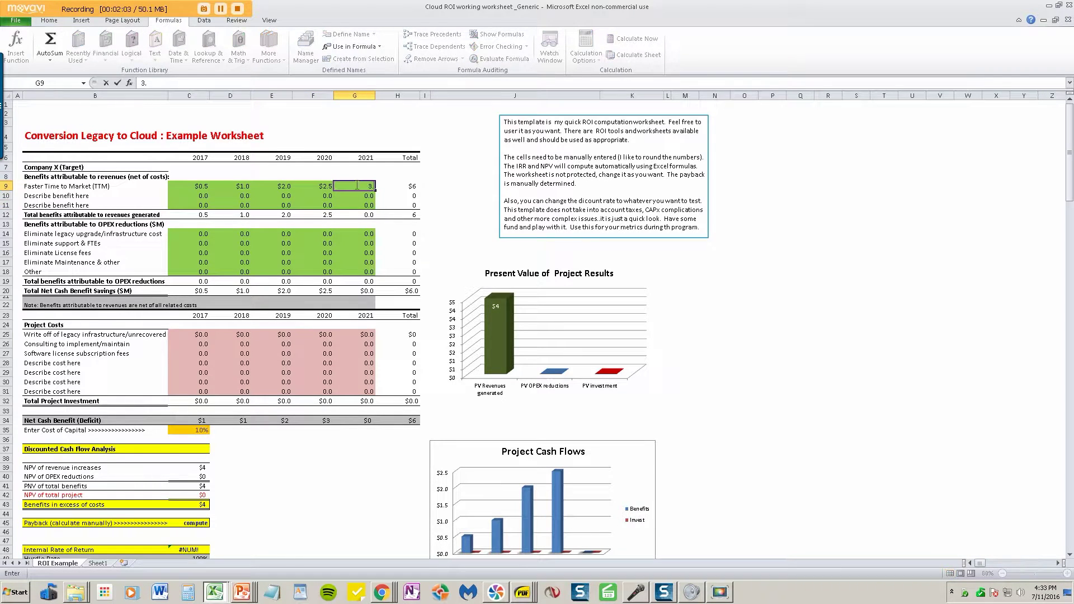
click(322, 233)
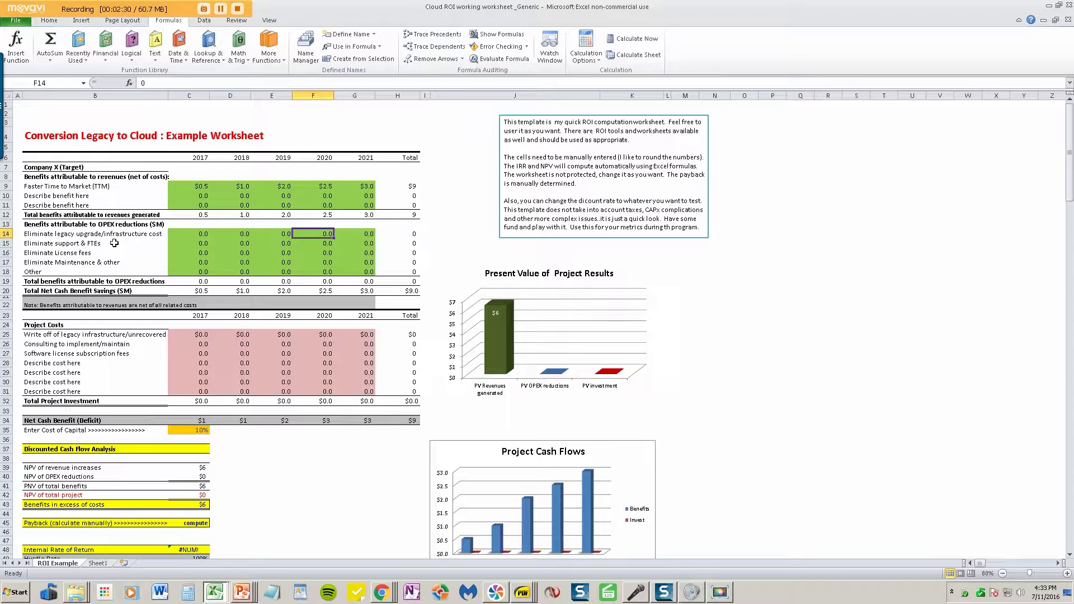
Enter legacy infrastructure savings of 2.0 for 2017 and 1.0 for 2019.
click(197, 235)
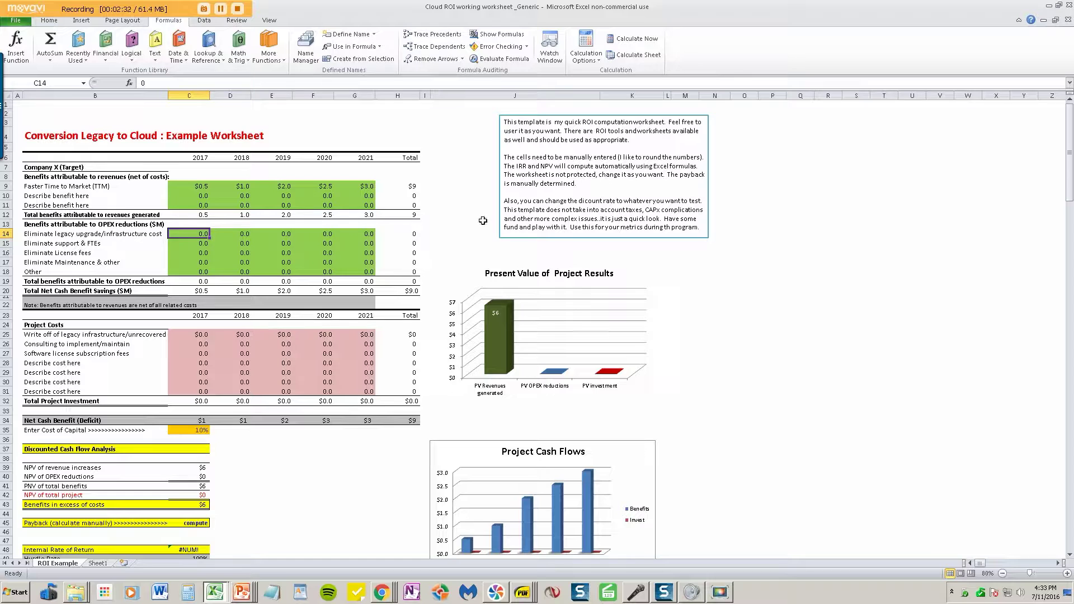
text(2.)
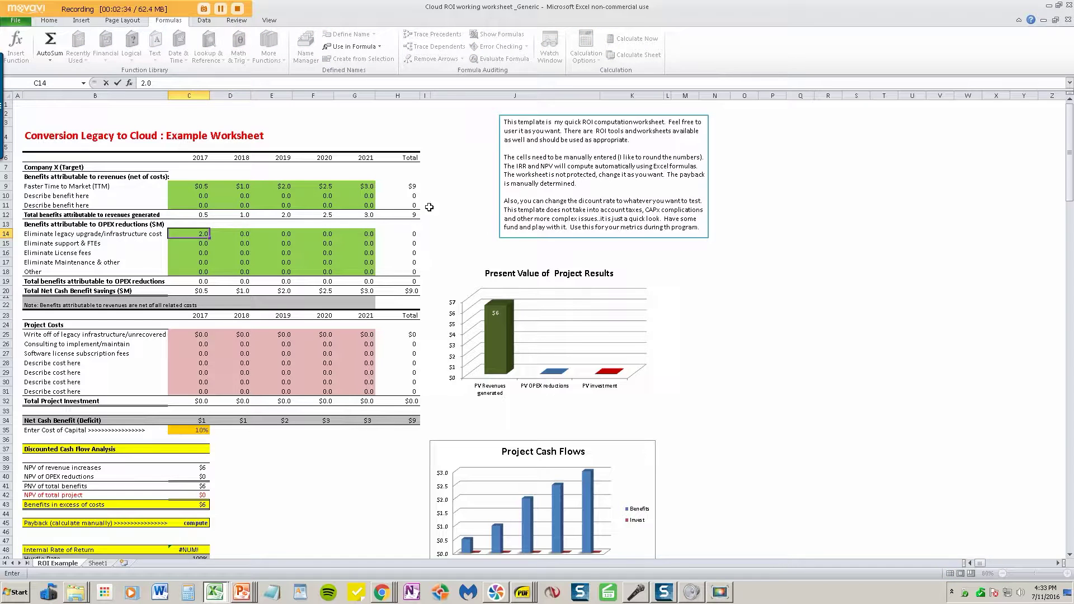
click(282, 244)
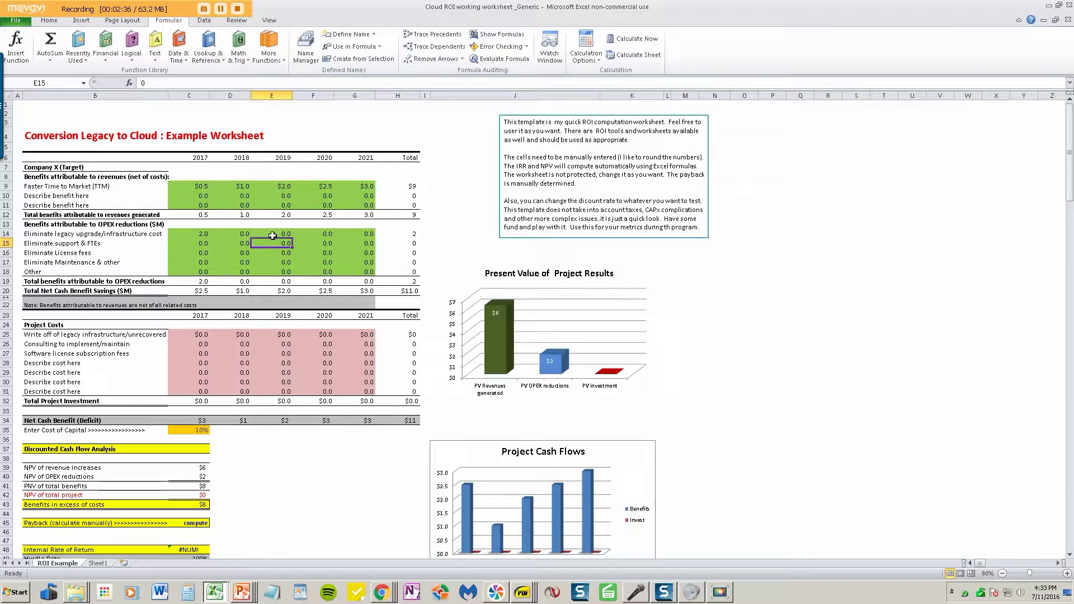
click(276, 234)
text(1.)
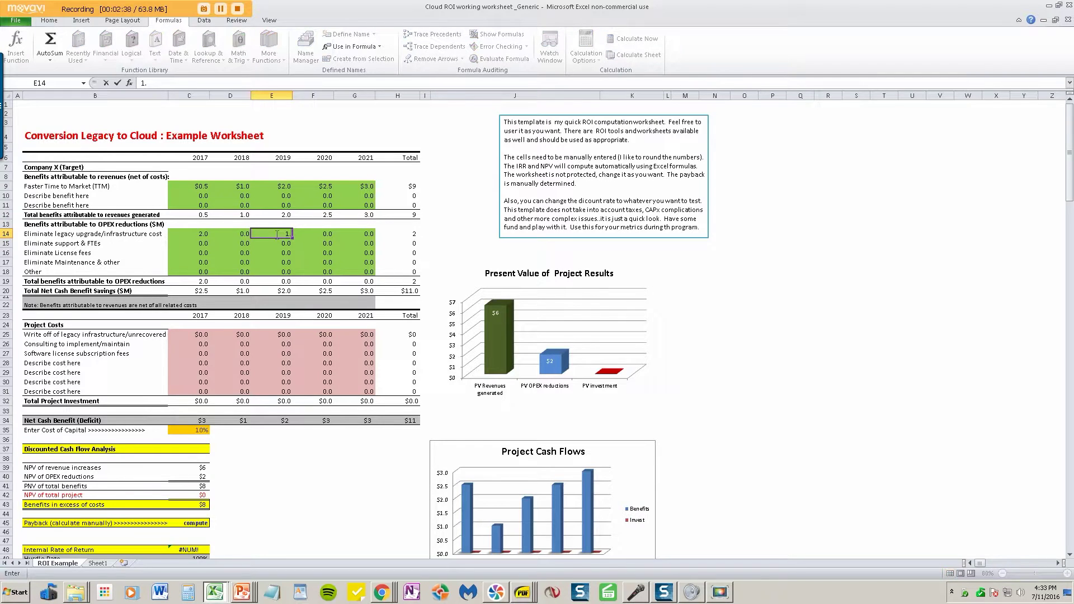
text(0)
click(285, 262)
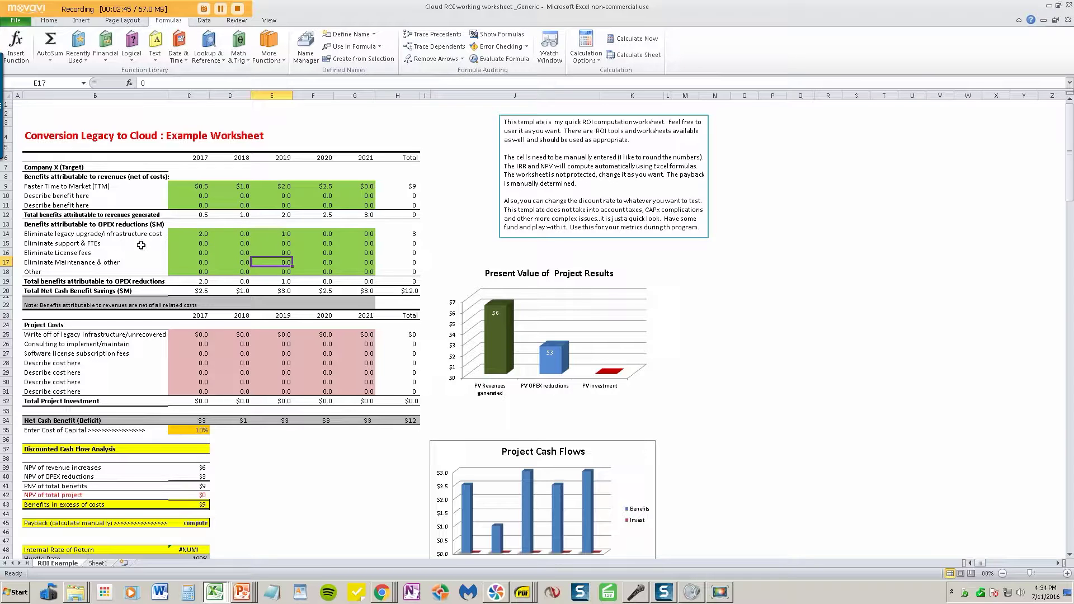
Enter support & FTEs savings of 0.5, 1.0 and 1.0 for 2017–2019.
click(196, 244)
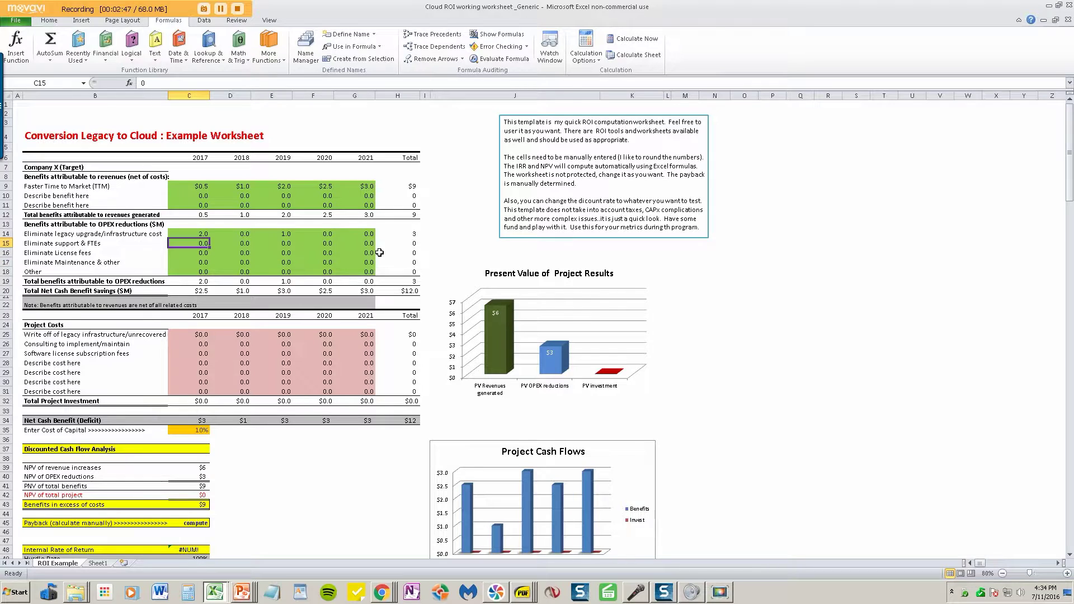
text(.5)
click(281, 254)
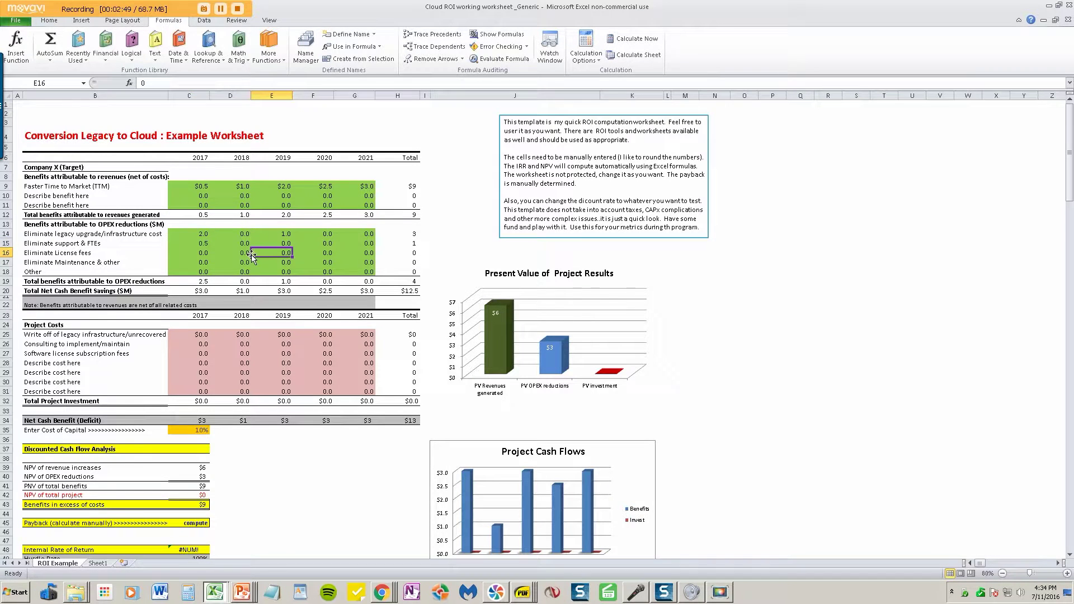
click(246, 242)
text(1)
click(277, 240)
text(1.0)
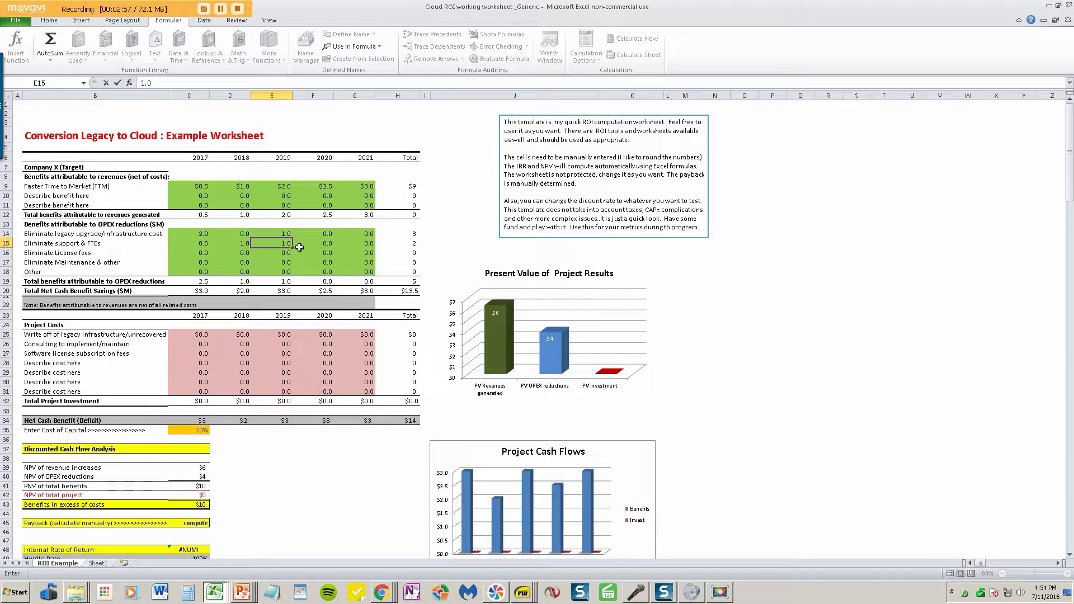
click(298, 250)
Revise the 2019 support saving to 1.1 and enter 1.2 and 1.3 for 2020–2021.
click(284, 243)
text(1.1)
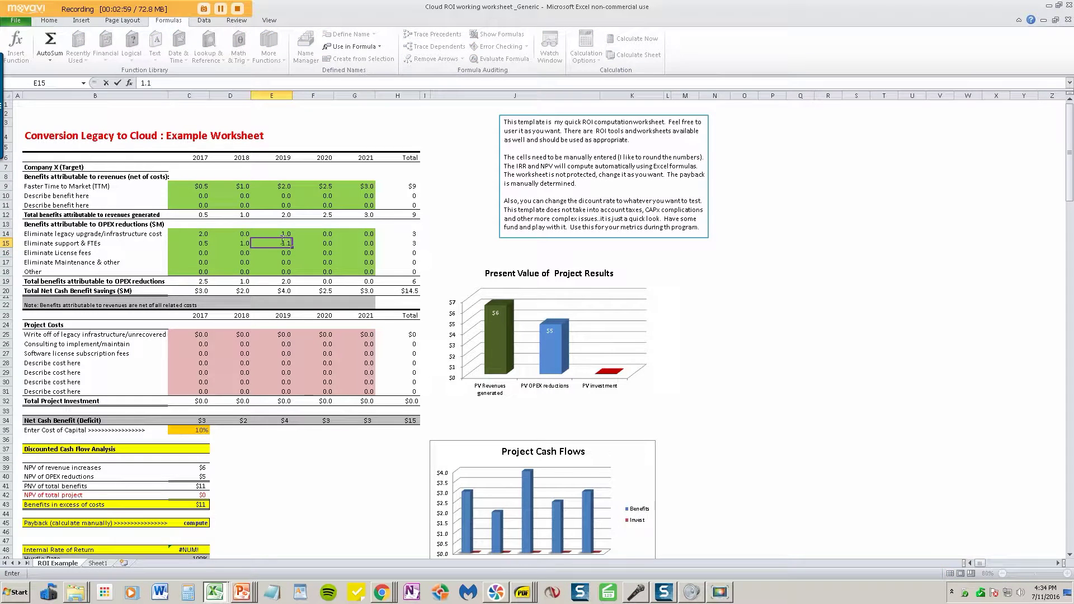
click(274, 271)
click(316, 246)
text(1.2)
key(Return)
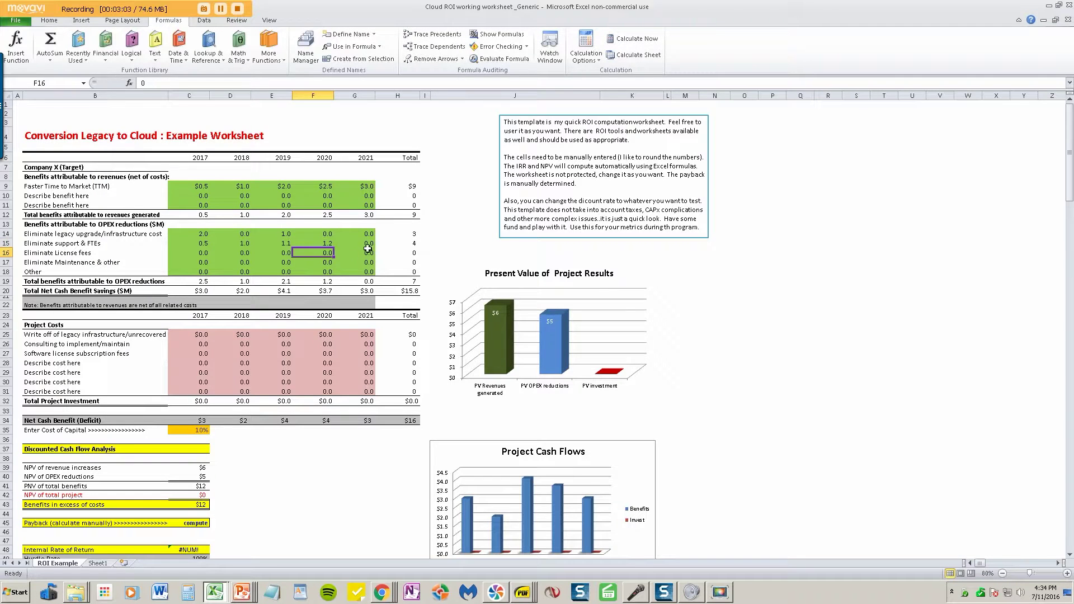
click(373, 242)
text(1.3)
click(330, 262)
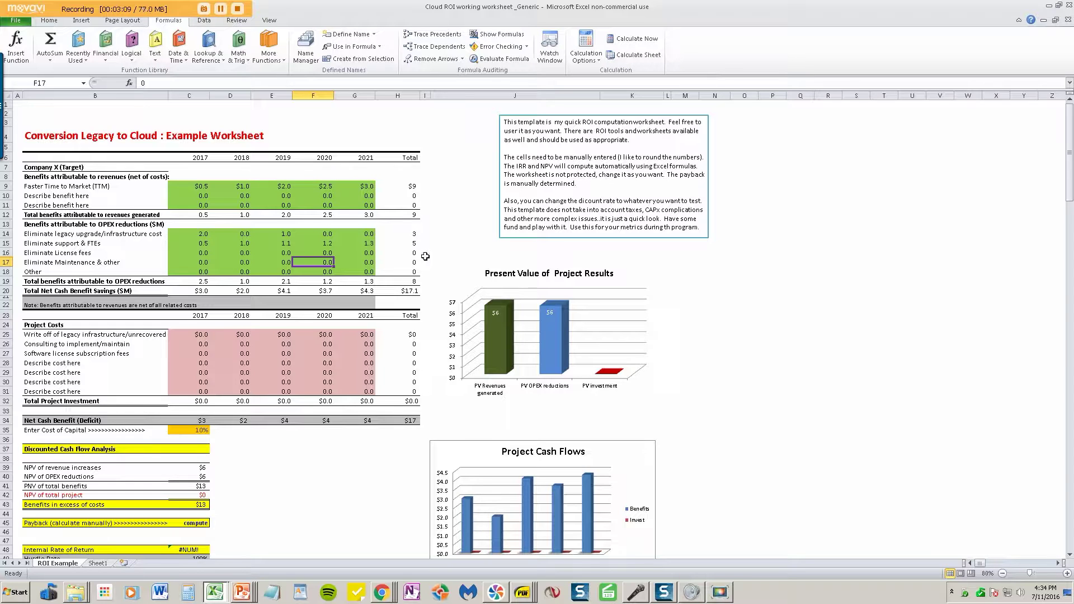
Enter license fee savings of 1.0, 1.1, 1.2, 1.3 and 1.4 for 2017–2021.
click(196, 254)
text(1.)
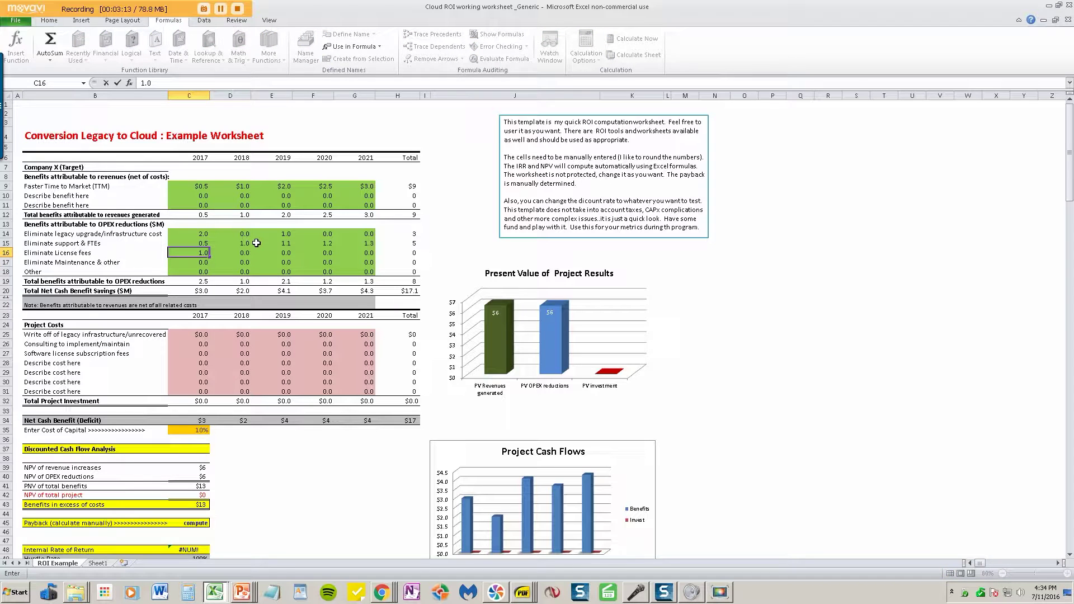
click(245, 255)
text(1.1)
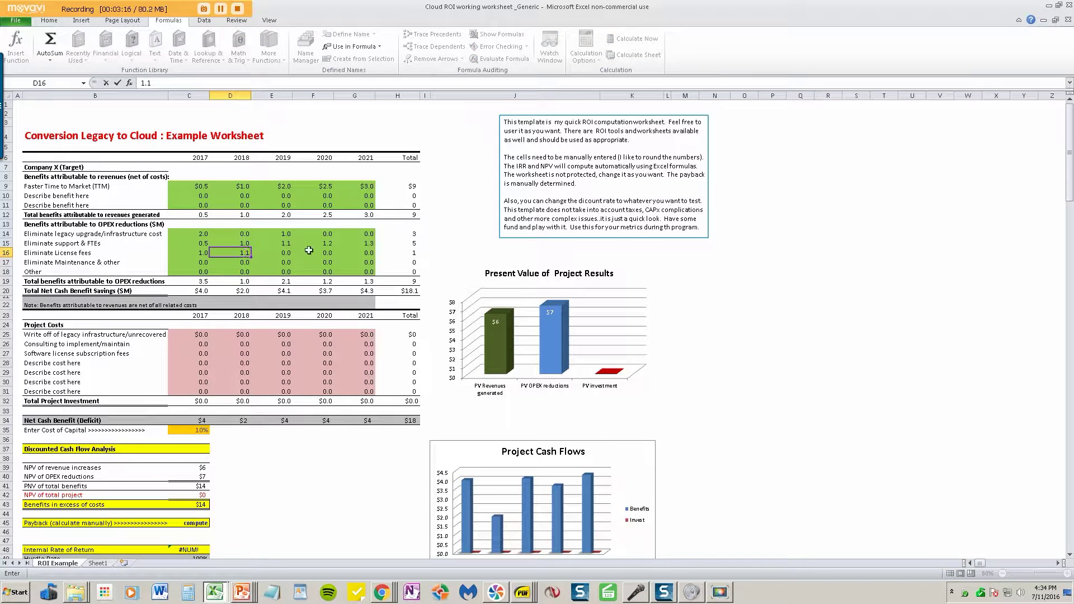
click(286, 250)
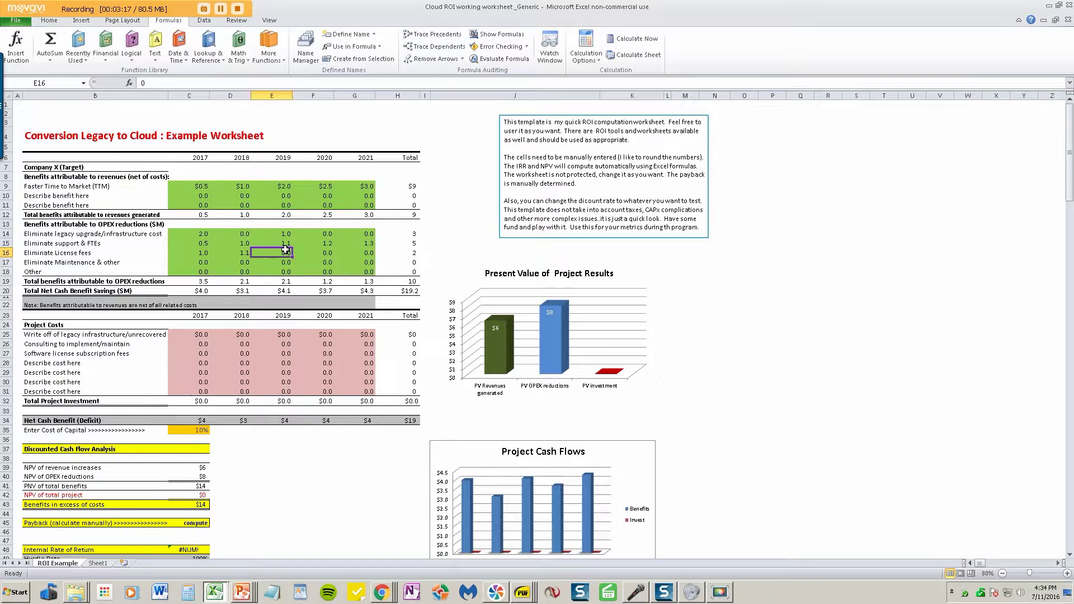
text(1.2)
click(306, 255)
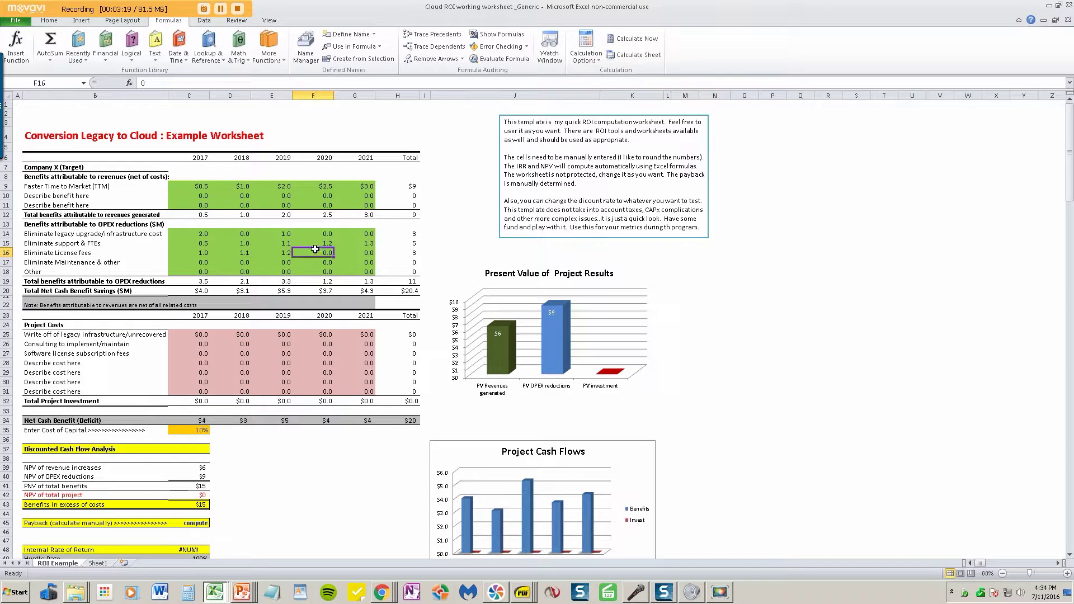
text(1.3)
key(Tab)
text(1)
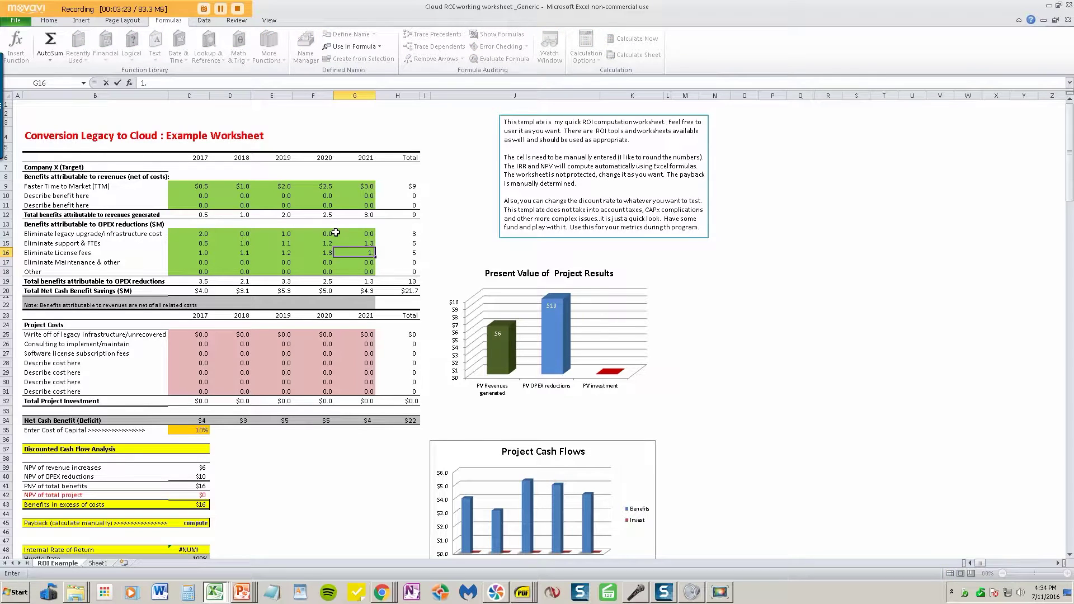
text(.4)
click(312, 255)
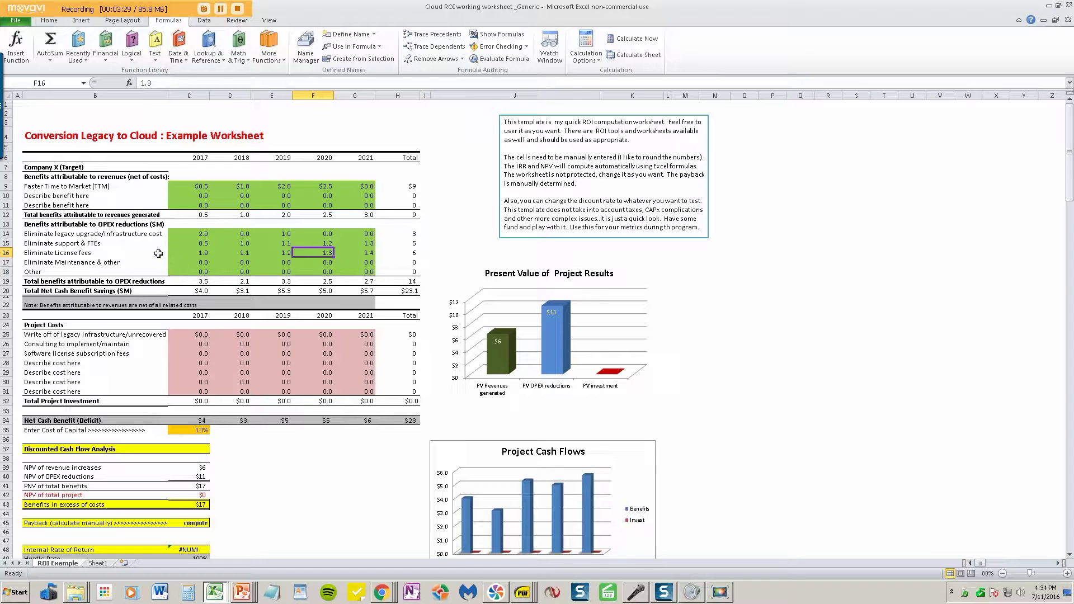
Fill the Maintenance & other row with 0.5 in every year from 2017 to 2021.
click(191, 266)
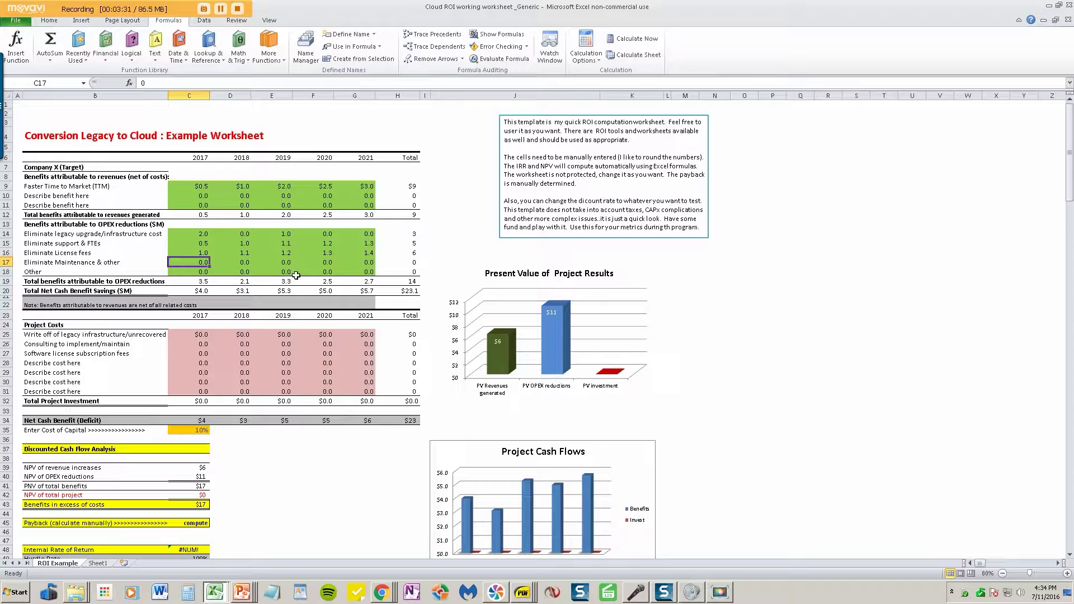
text(.5)
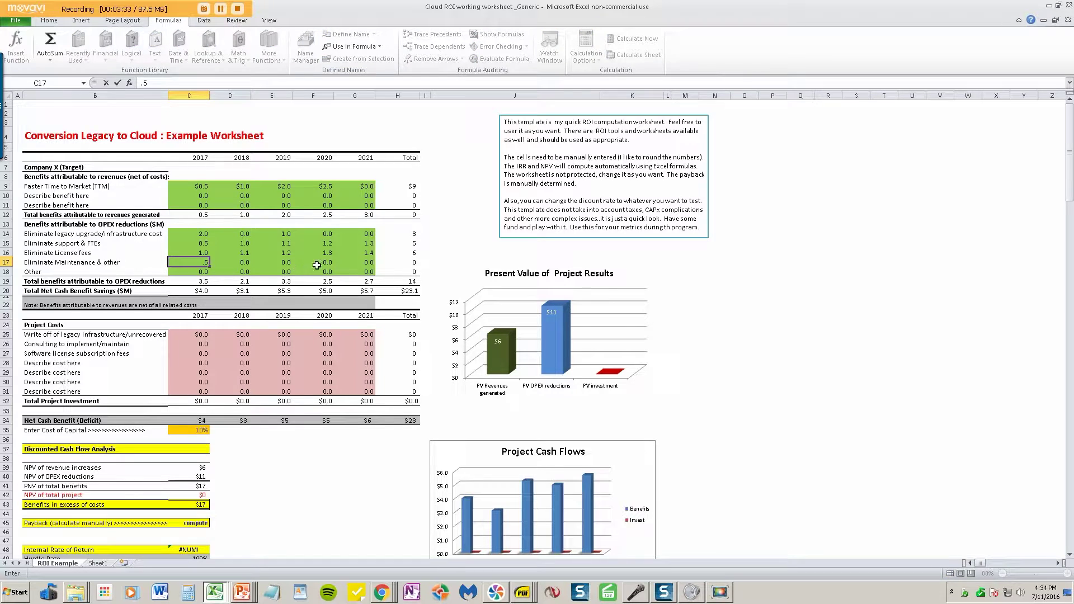
click(248, 261)
text(.5)
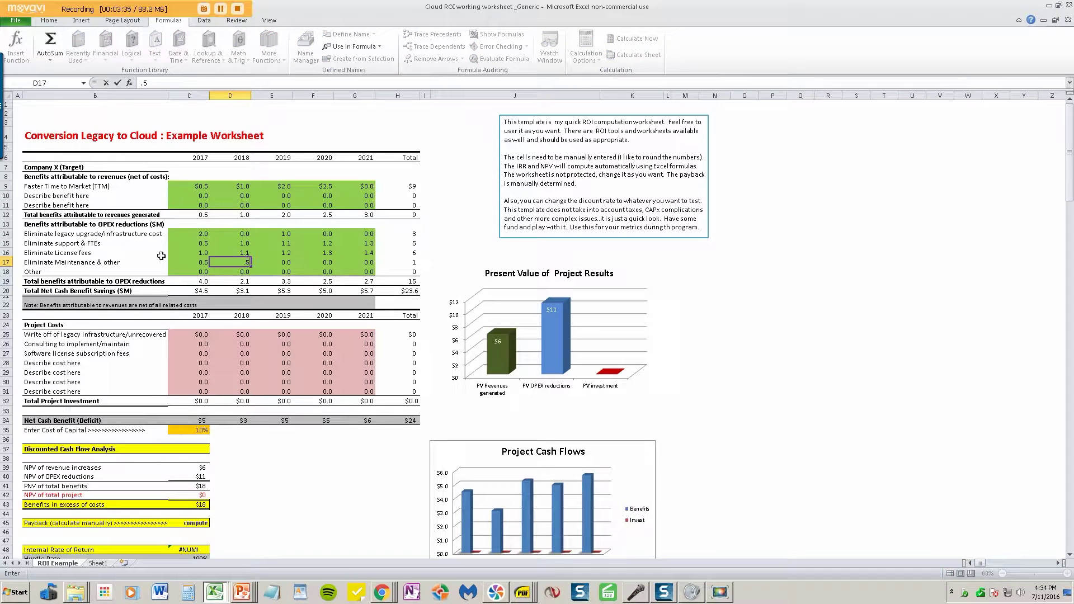
click(196, 263)
click(244, 265)
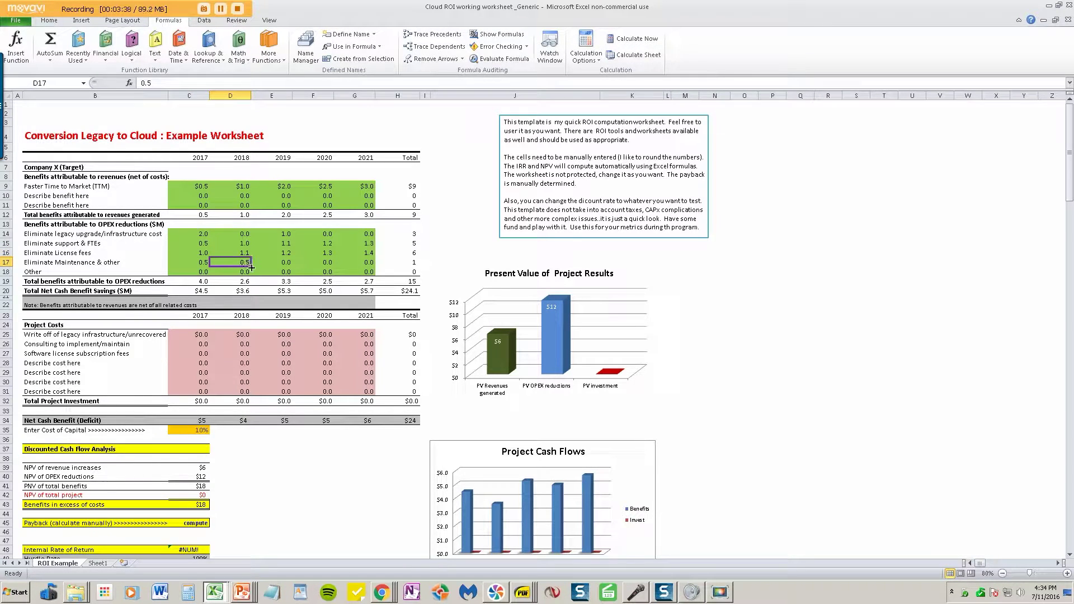
drag(252, 268, 374, 269)
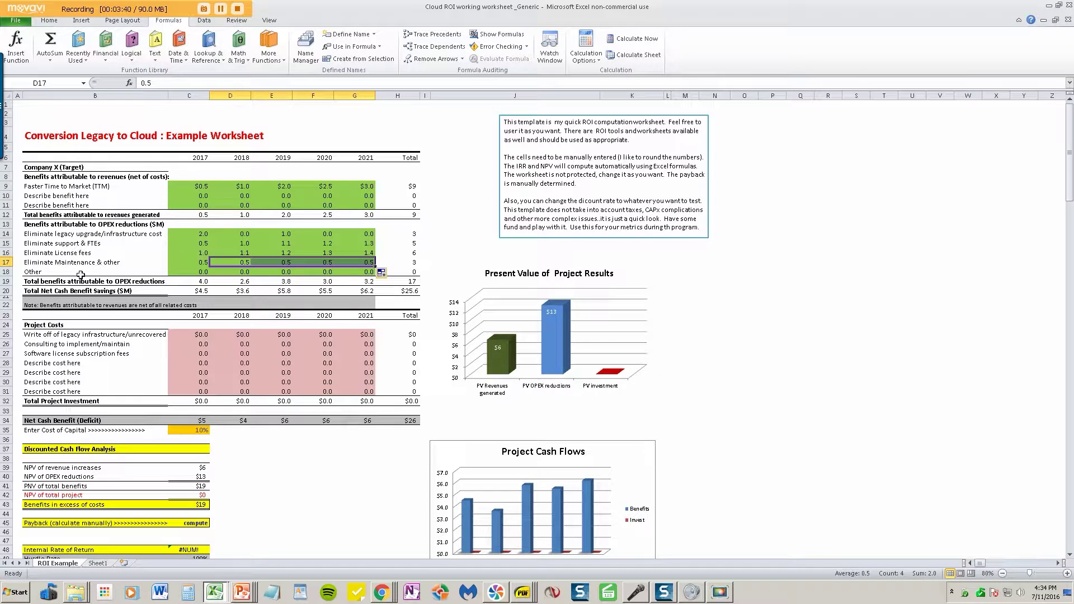
Fill the Other row with 0.5 in every year from 2017 to 2021.
click(205, 270)
text(.5)
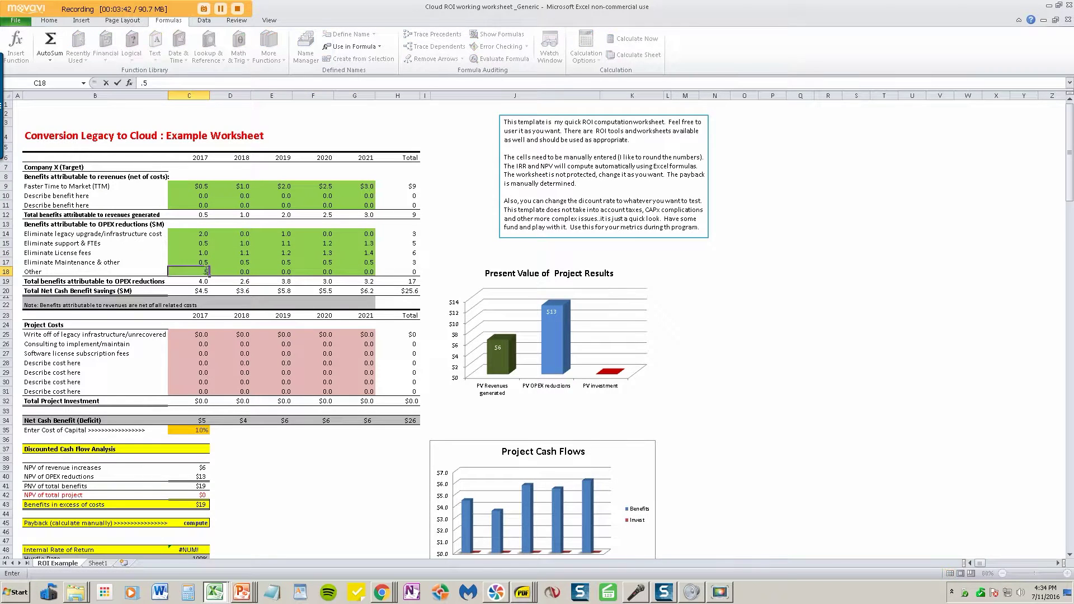
key(Return)
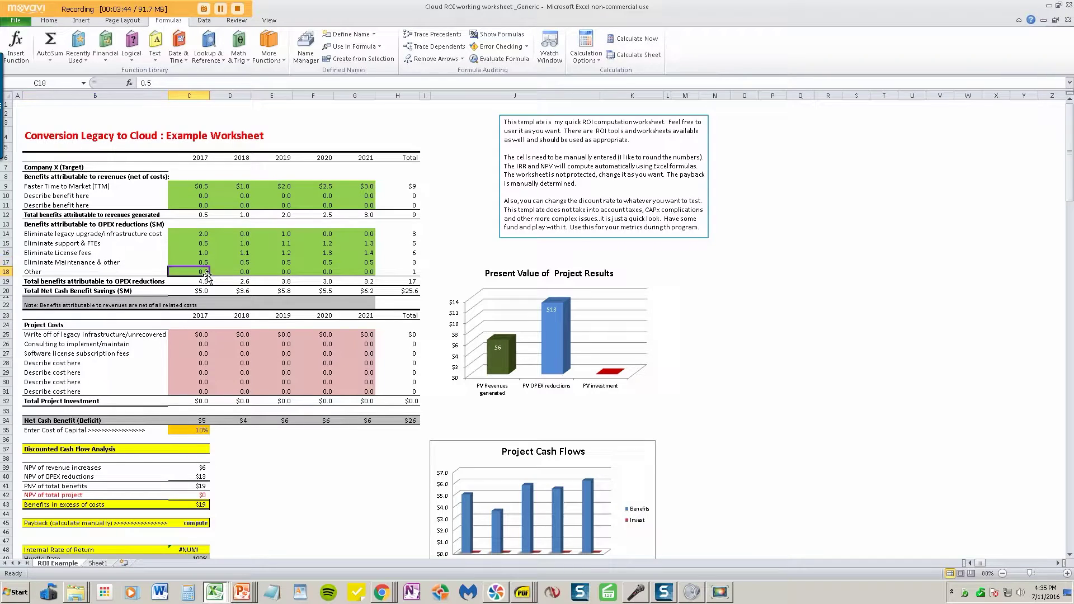
drag(210, 276, 370, 276)
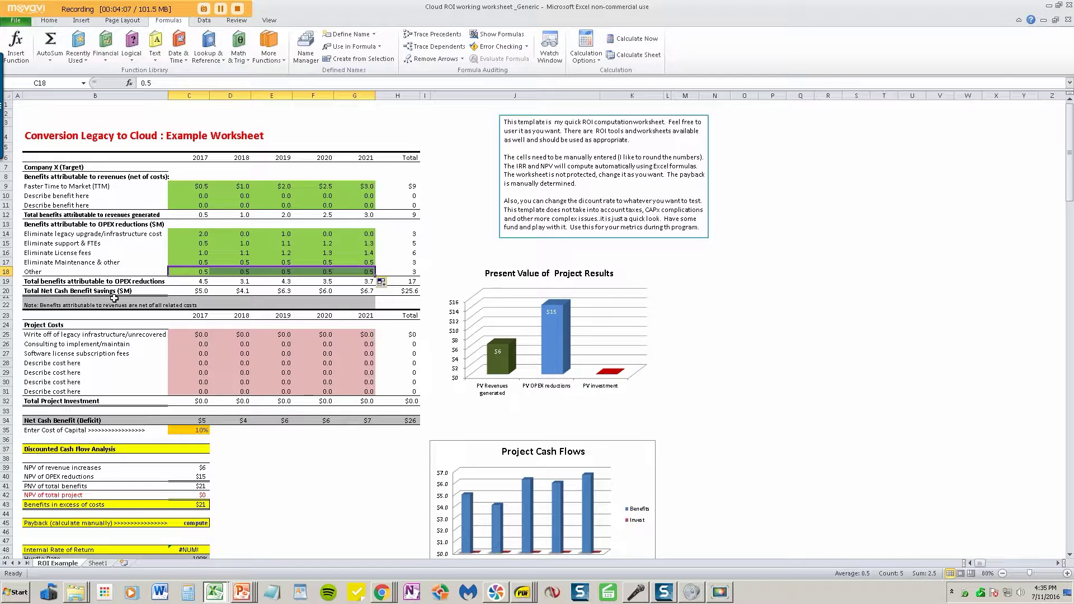
click(202, 334)
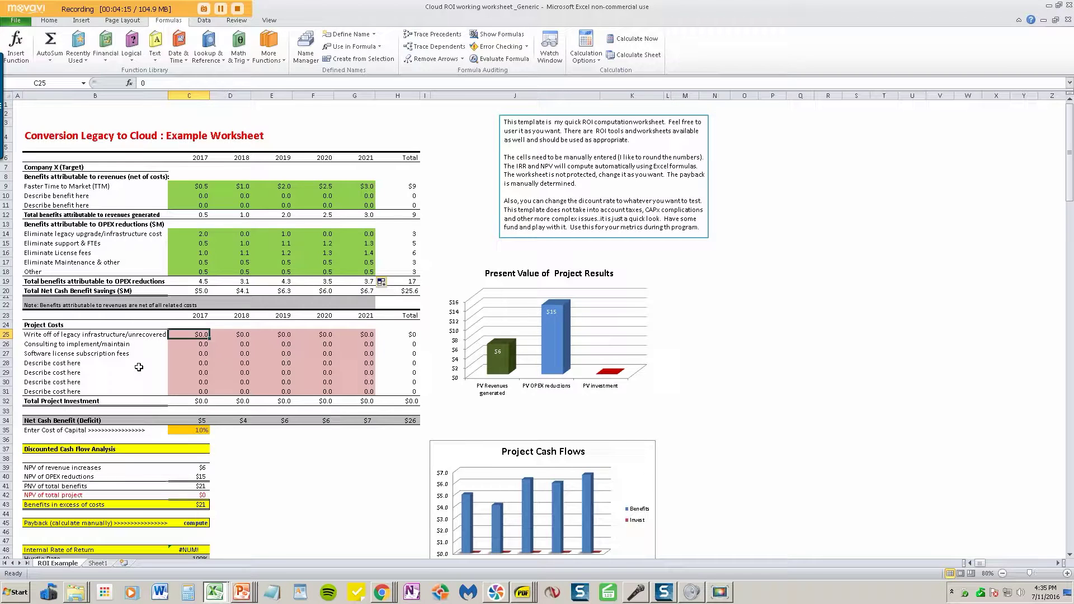
Set the 2017 legacy infrastructure write-off to 6.0.
text(6)
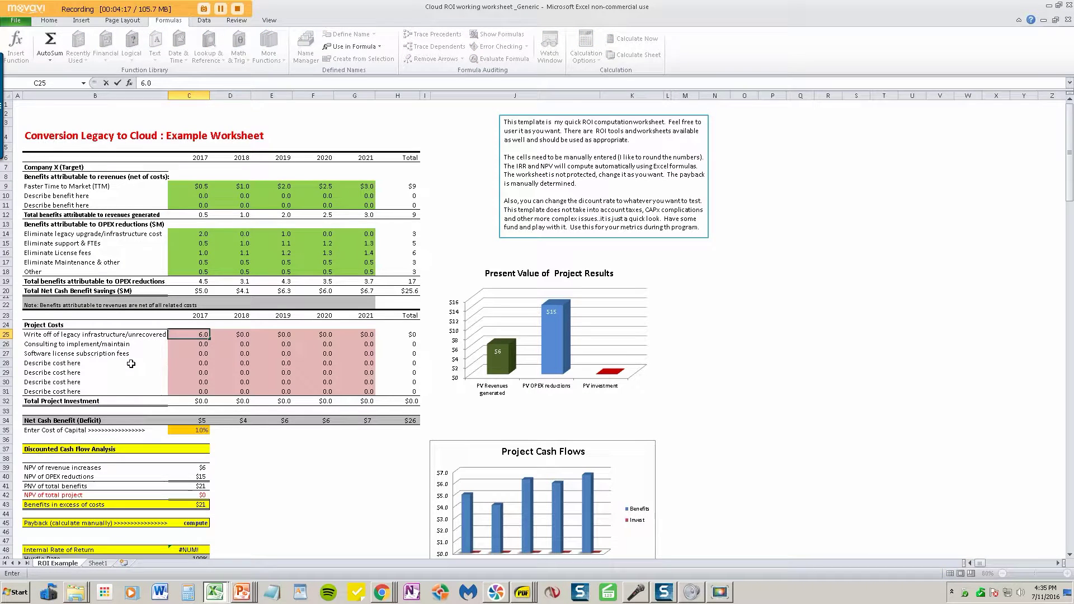
text(.0)
click(136, 363)
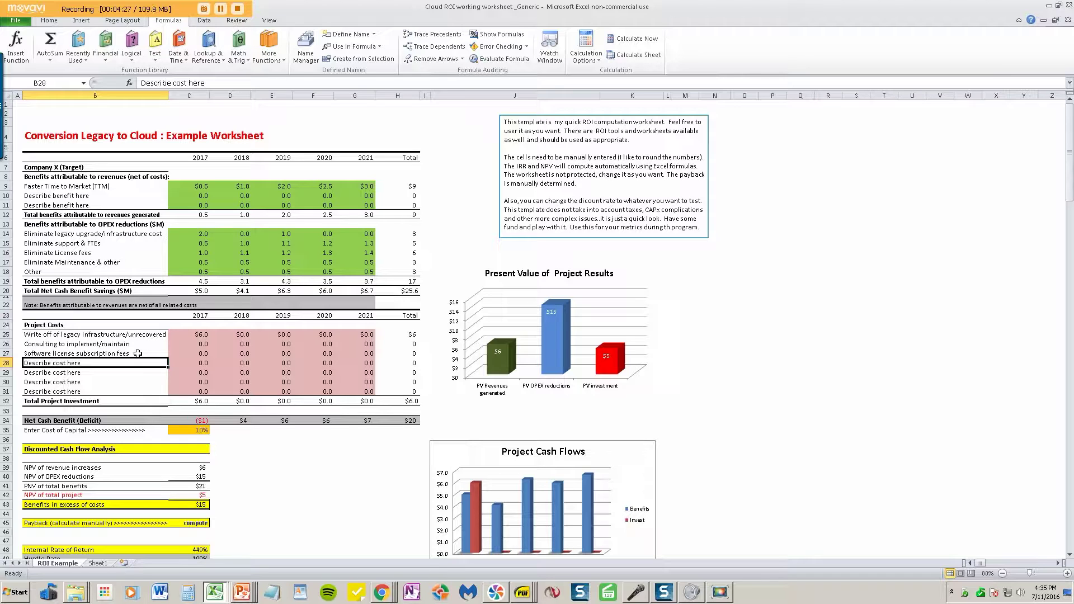
click(354, 505)
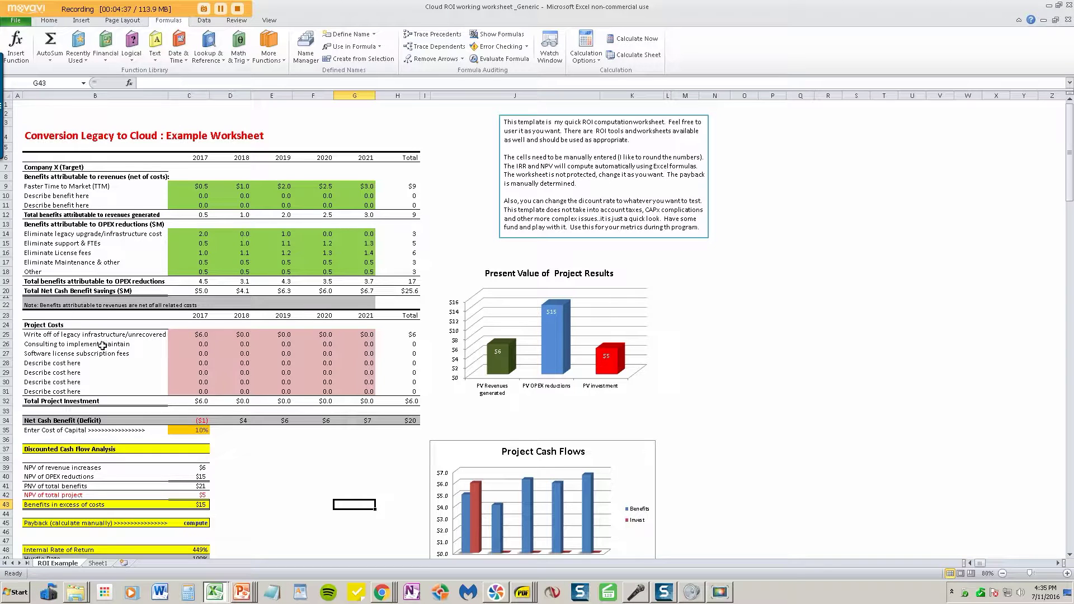
Enter consulting costs of 2.0 for 2017 and 0.5 for 2018.
click(194, 346)
text(2.)
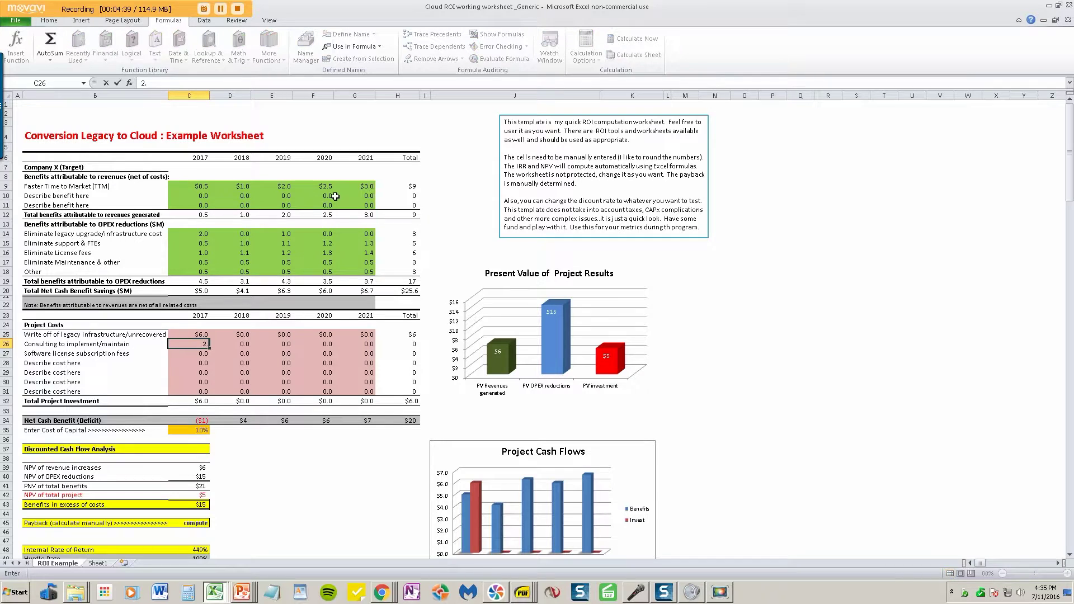
text(0)
click(142, 374)
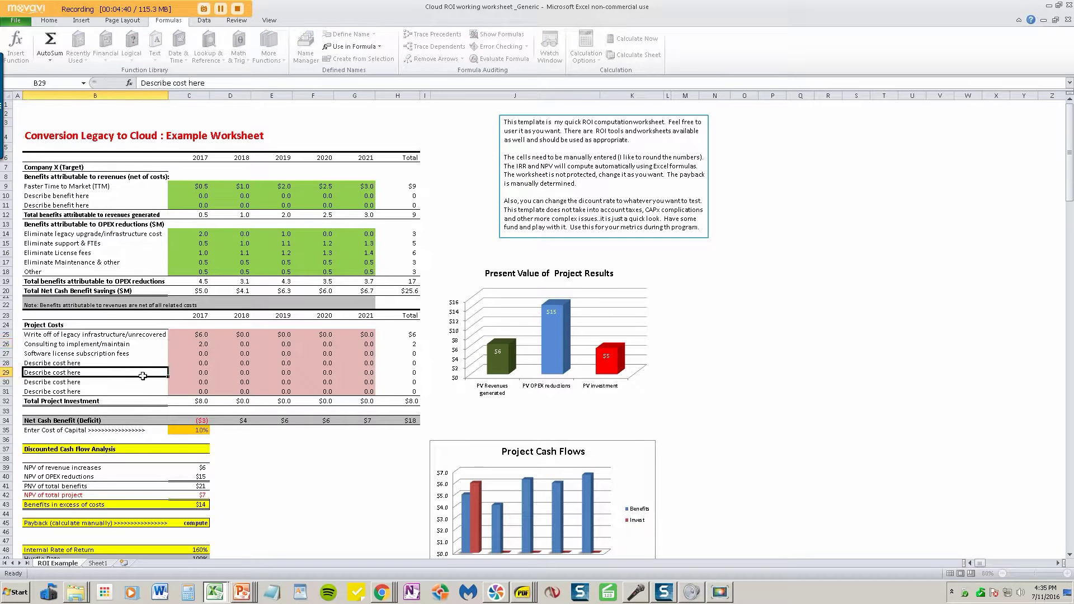
click(236, 343)
text(.)
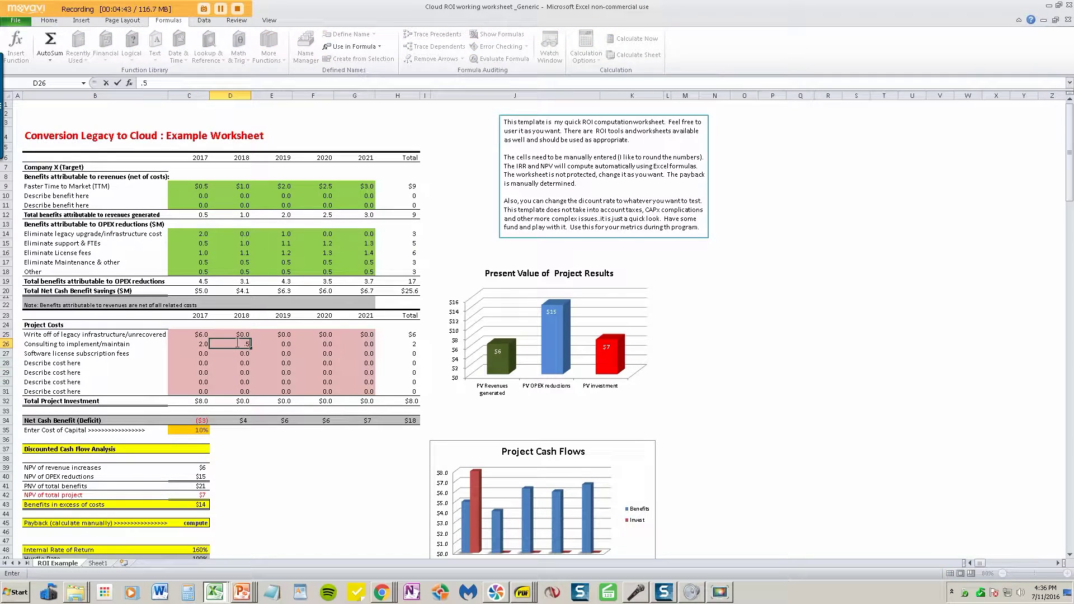
text(5)
click(264, 363)
Enter consulting costs of 0.5, 0.2 and 0.1 for 2019–2021, cancelling an accidental cell move.
click(241, 343)
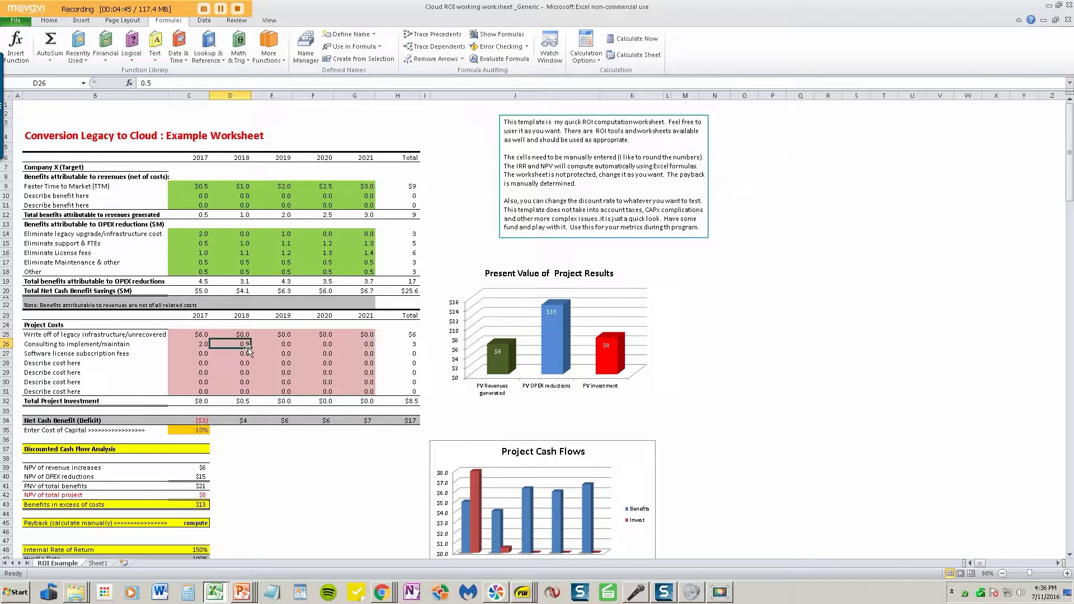
drag(247, 351, 273, 358)
click(549, 318)
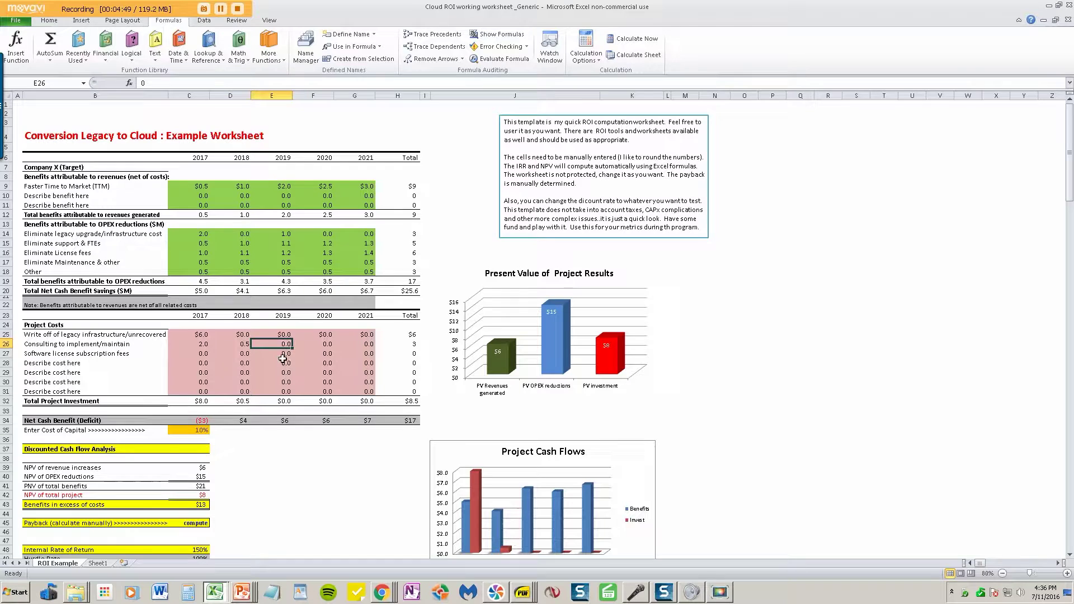
text(.5)
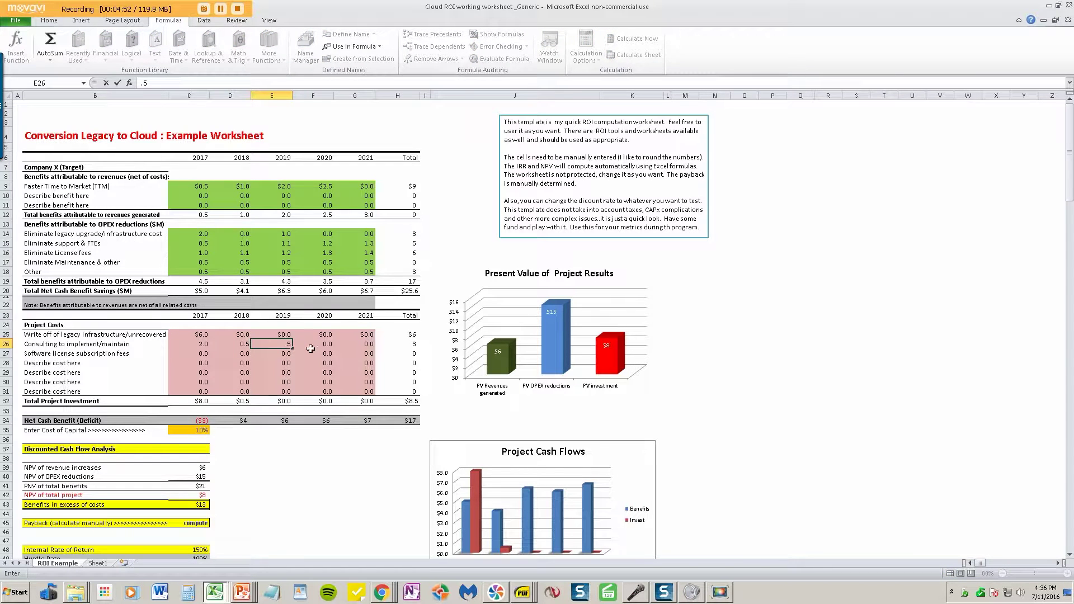
key(Tab)
text(.2)
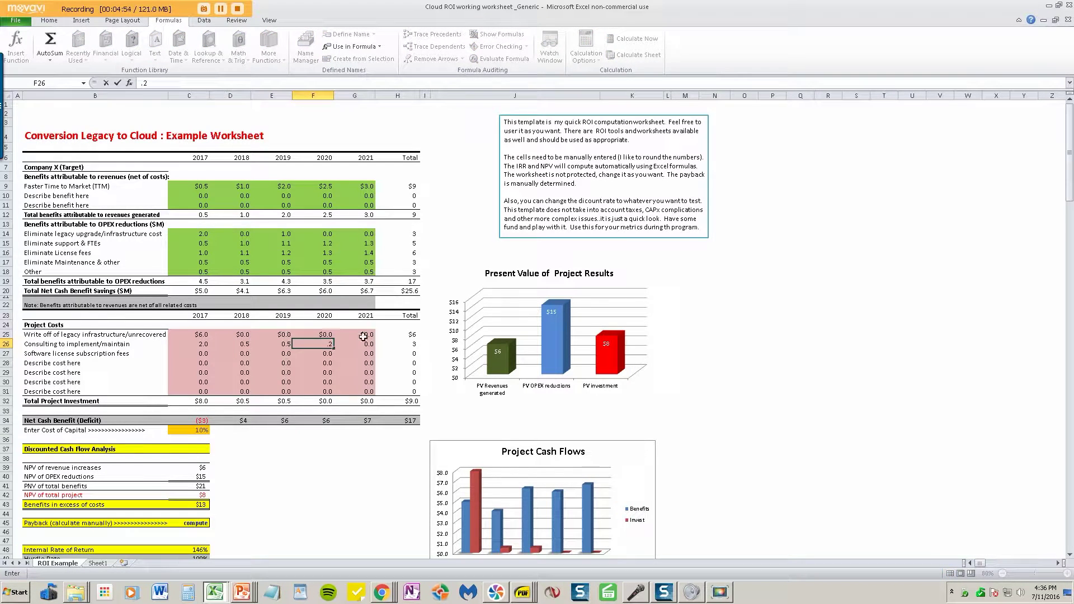
key(Tab)
text(.1)
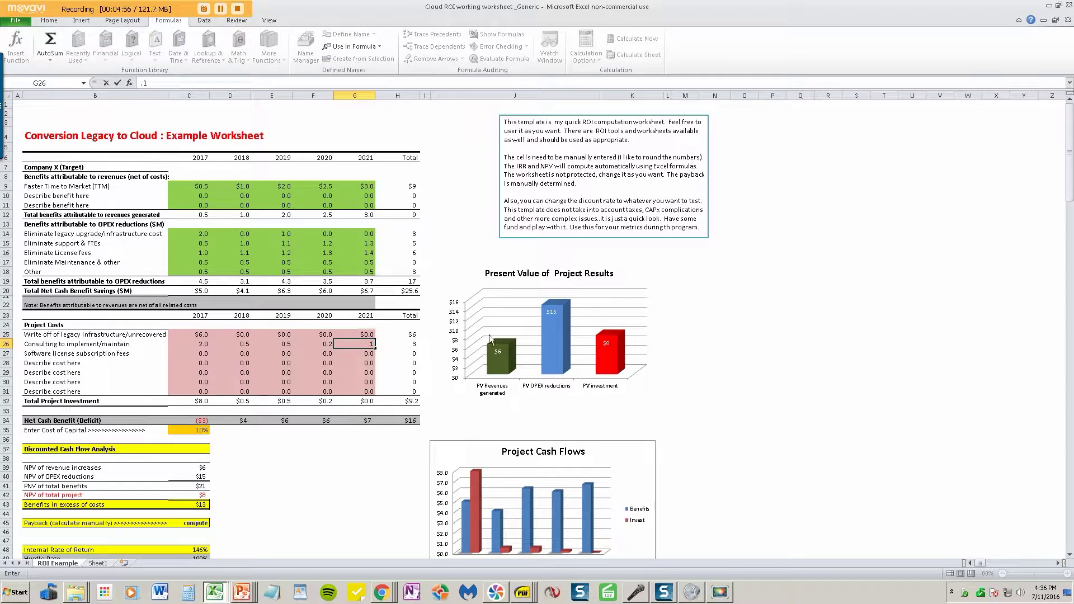
click(362, 363)
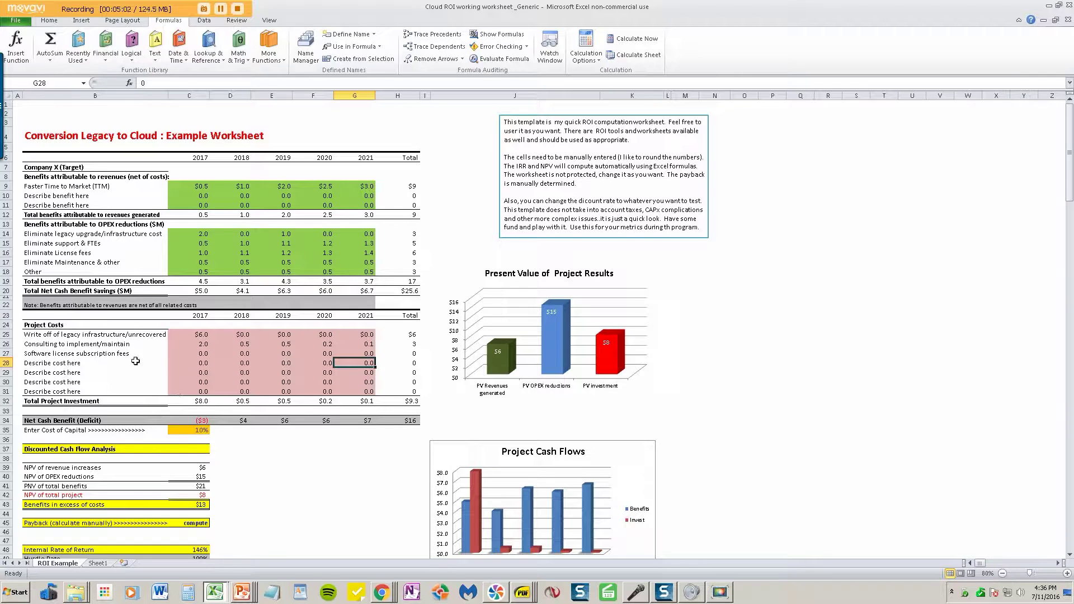
click(193, 354)
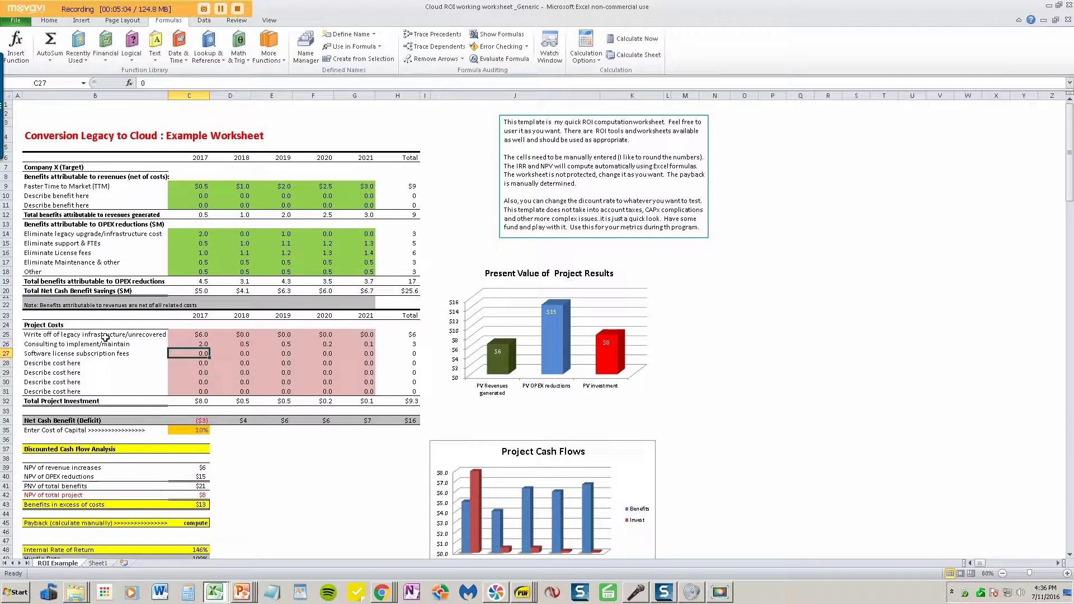
text(1.0)
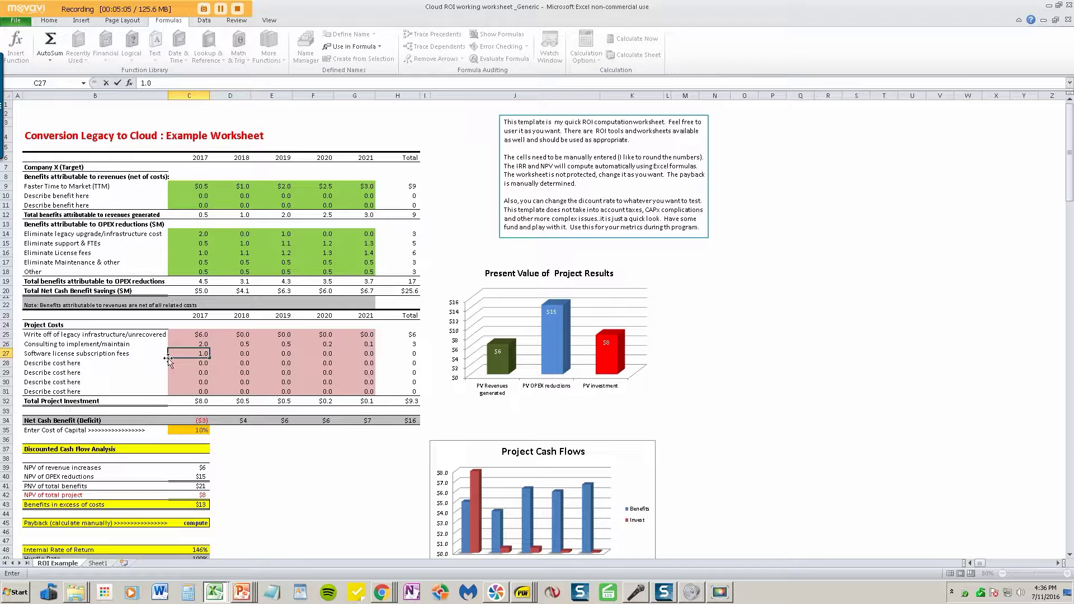
click(190, 371)
click(200, 355)
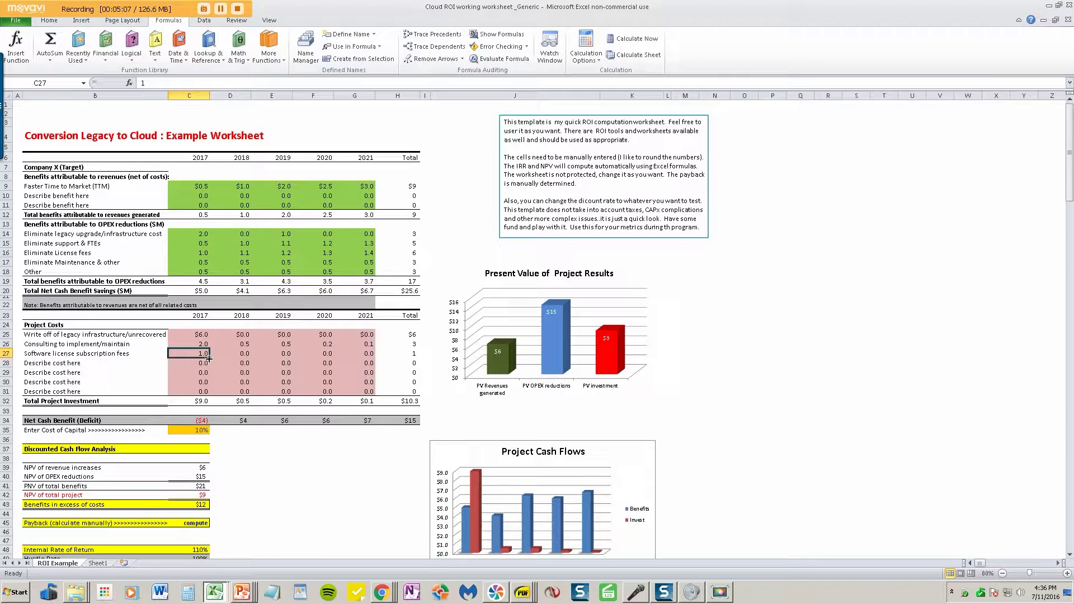
drag(208, 358, 364, 355)
click(325, 370)
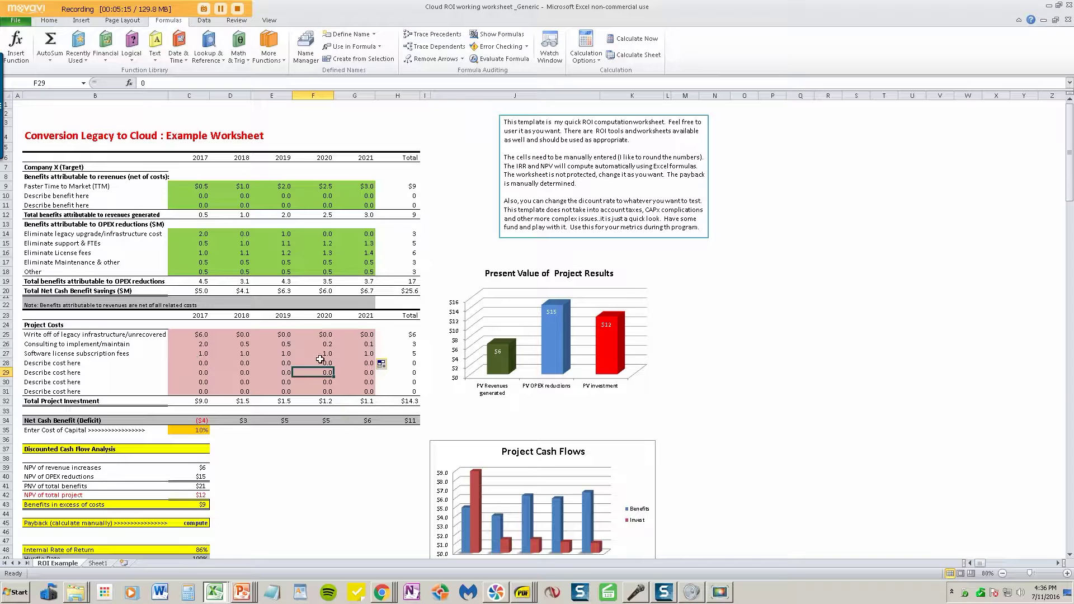
click(285, 354)
text(1)
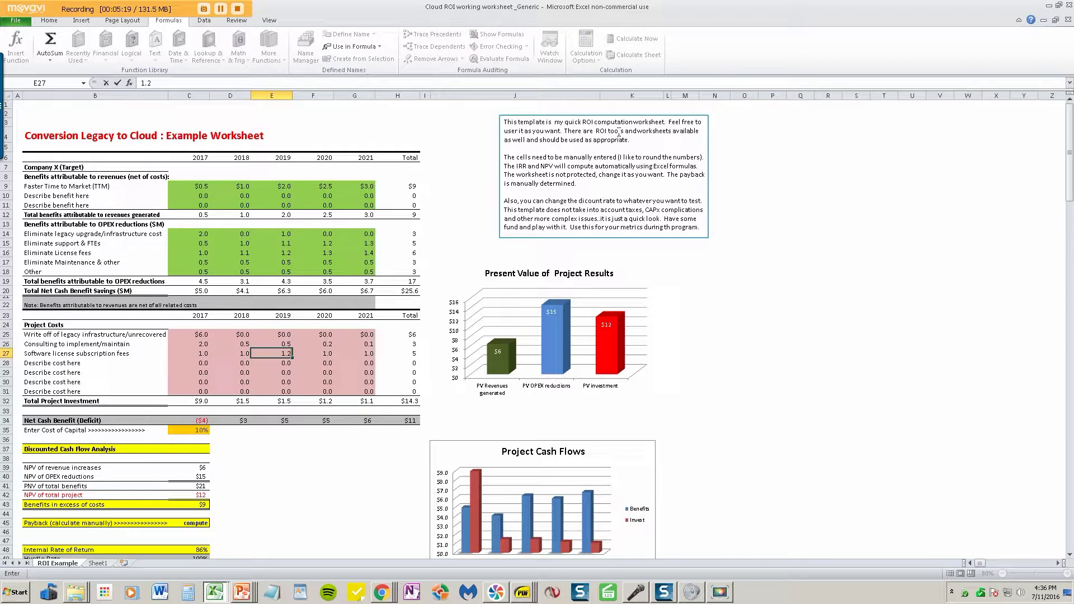
click(325, 352)
text(1.3)
click(358, 353)
text(1.)
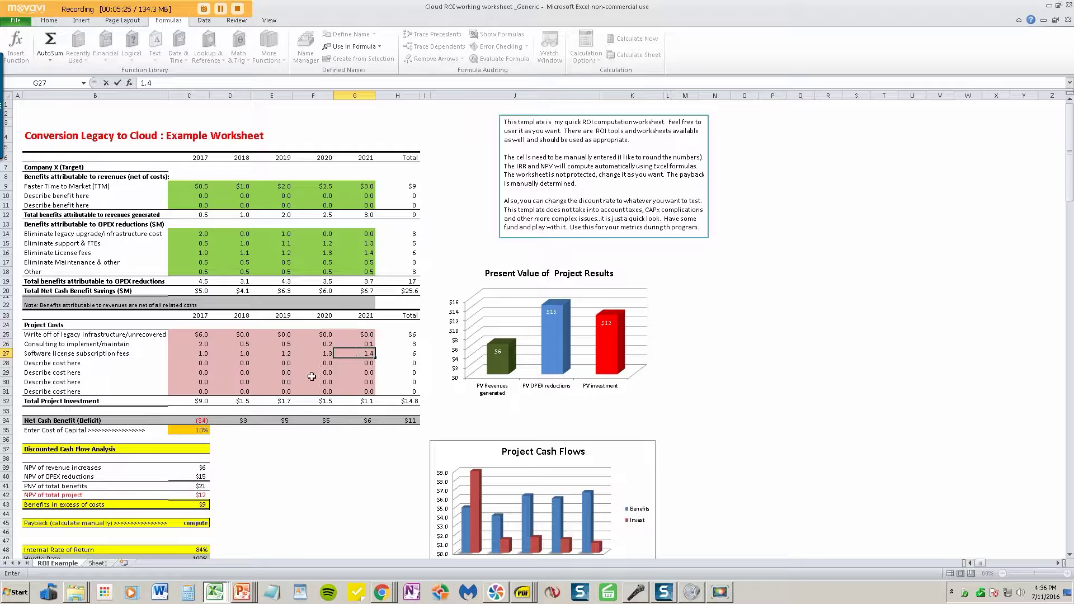
click(310, 377)
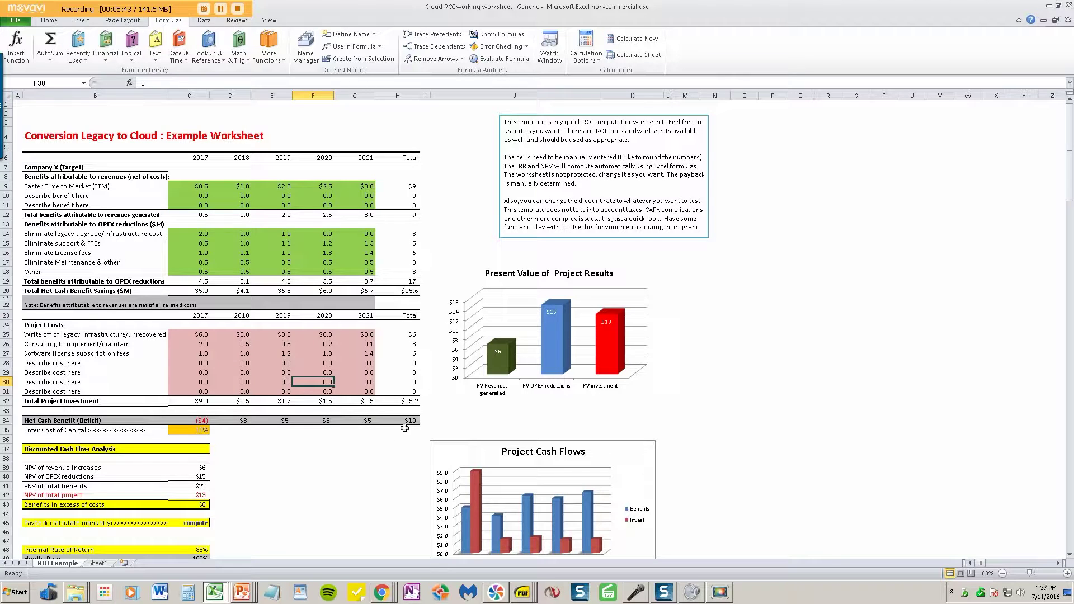
Scroll down to the returns section and select cell E48 beside Internal Rate of Return.
click(261, 485)
scroll(261, 485, down, 2)
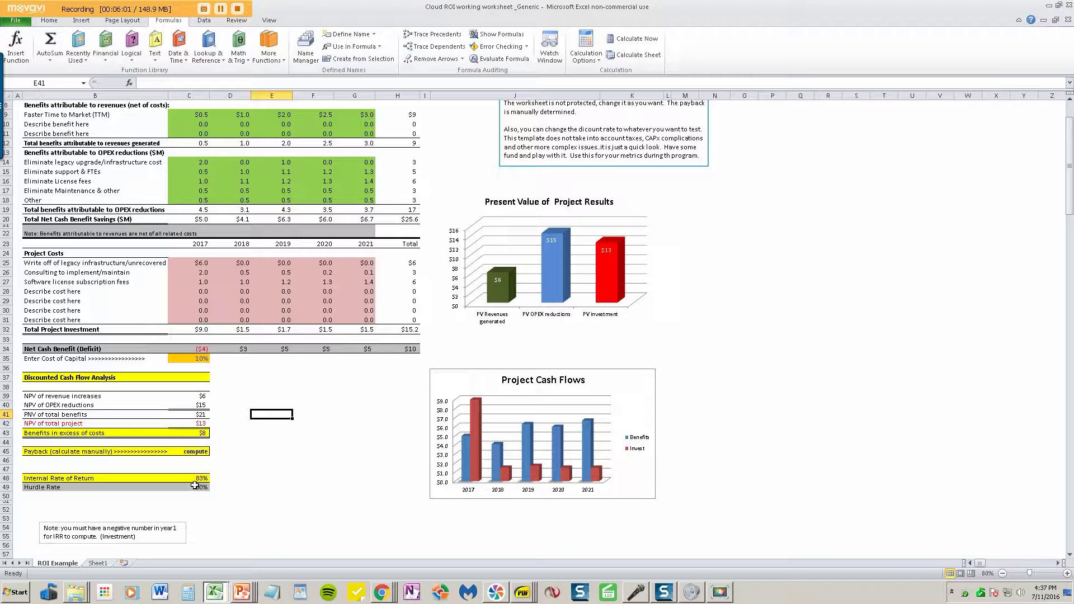
click(295, 497)
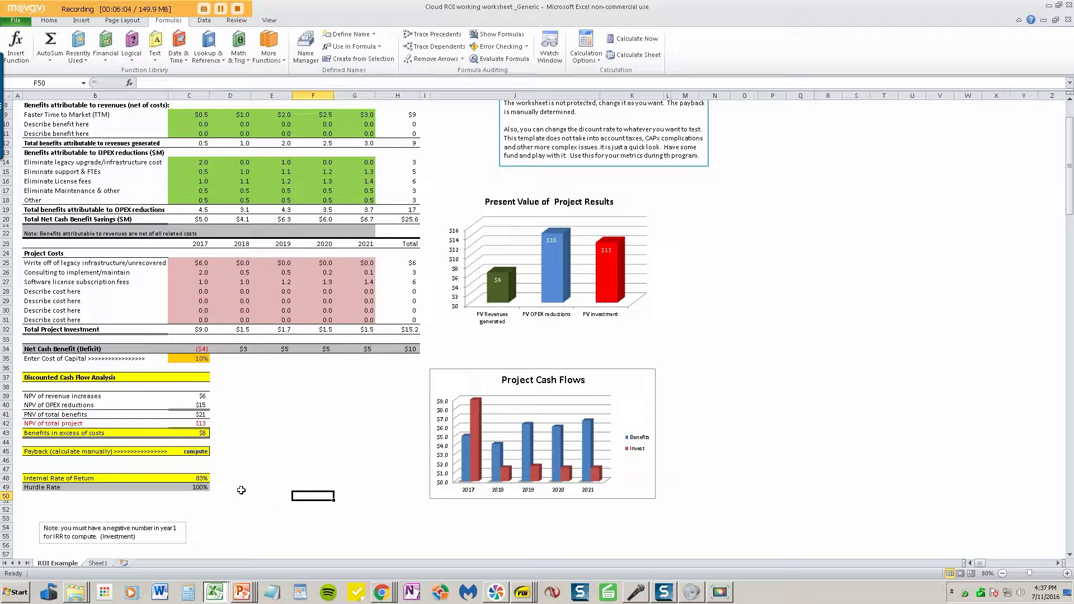
click(261, 434)
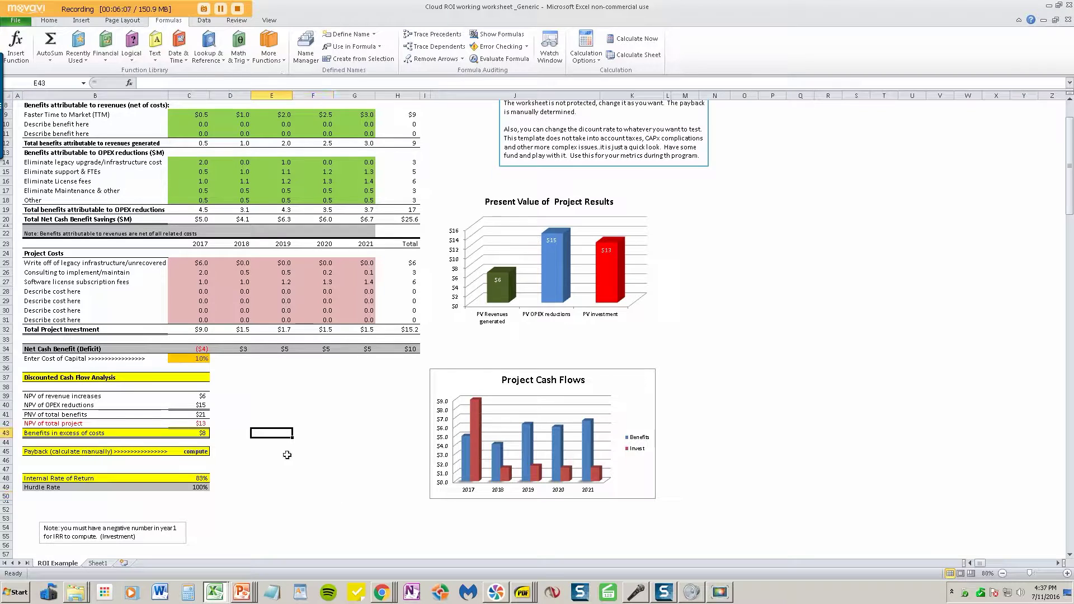
click(267, 478)
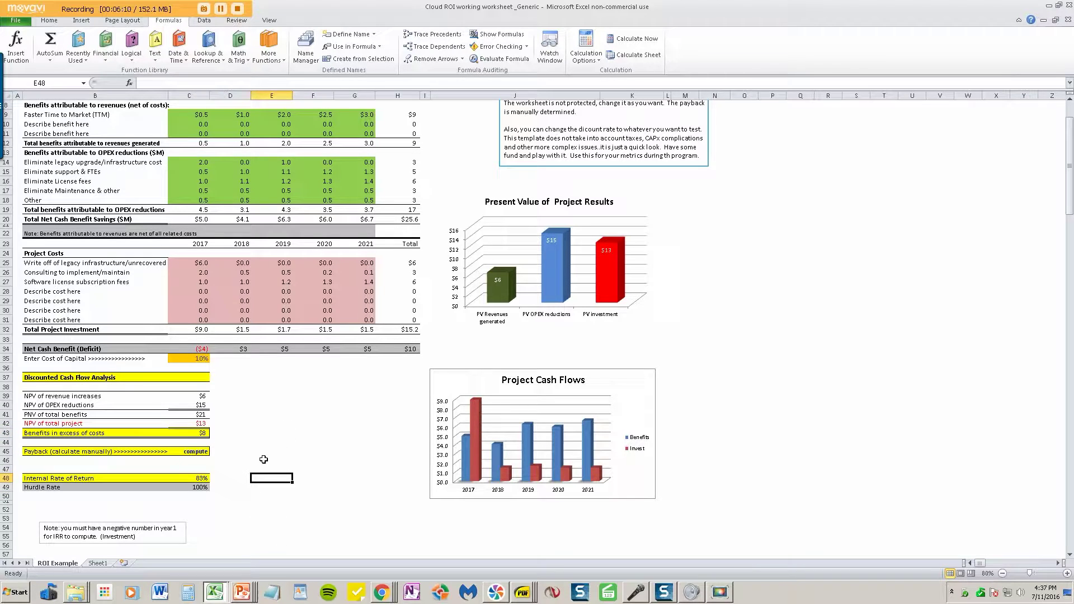
right_click(276, 478)
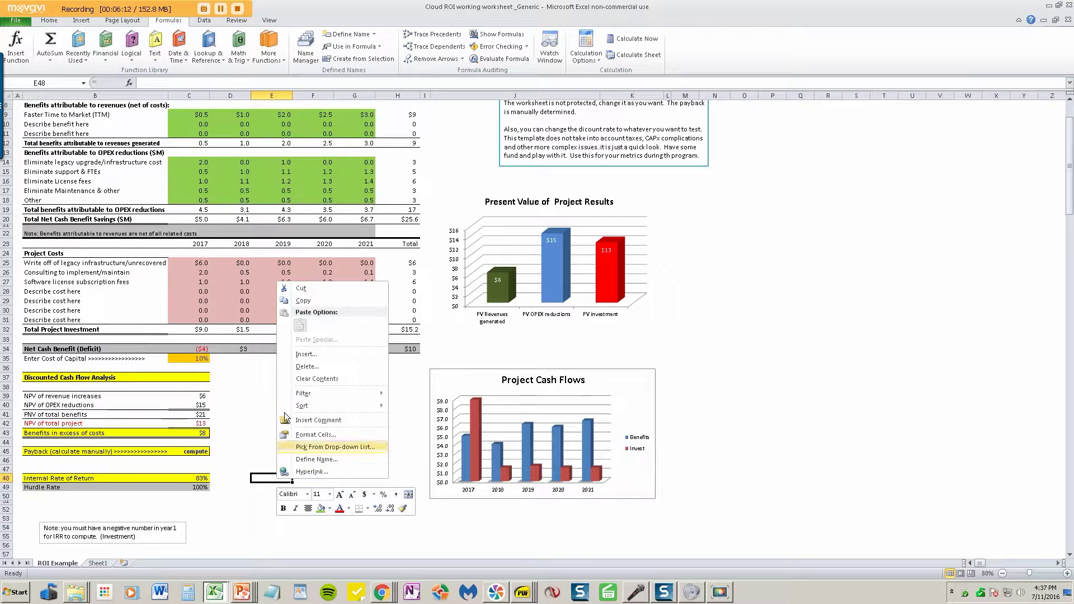
key(Escape)
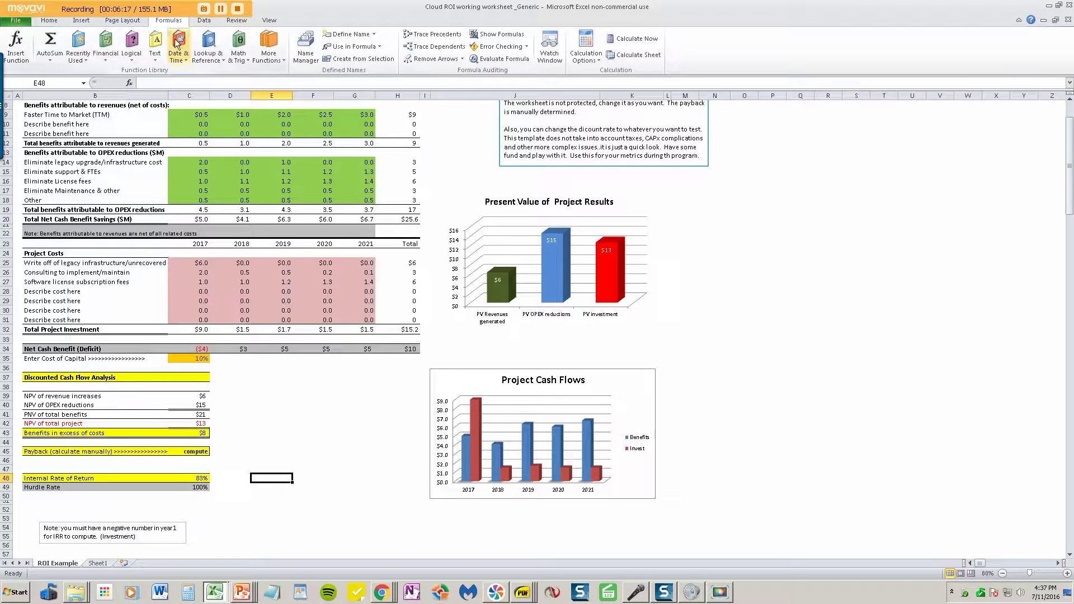
Insert =IRR(C34:G34) in E48 using the Net Cash Benefit row, returning 83%.
click(99, 55)
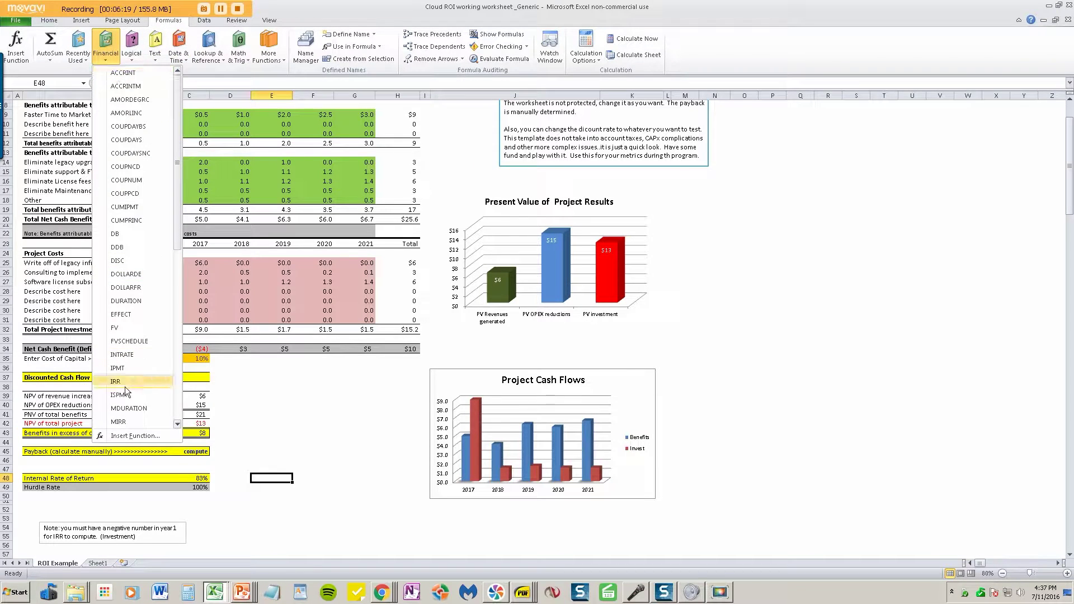
click(110, 383)
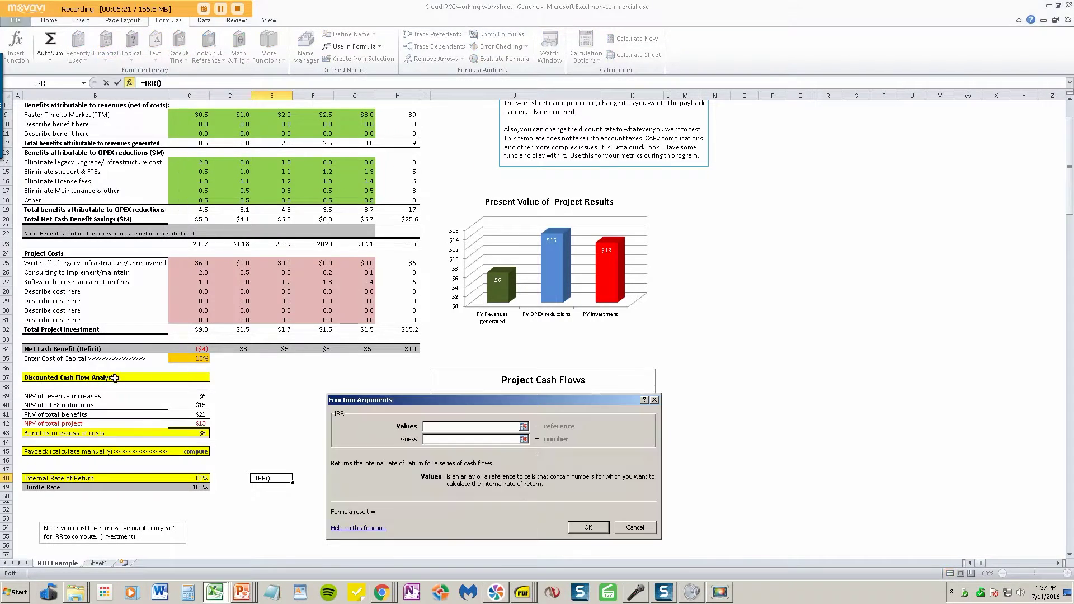
drag(438, 398, 469, 391)
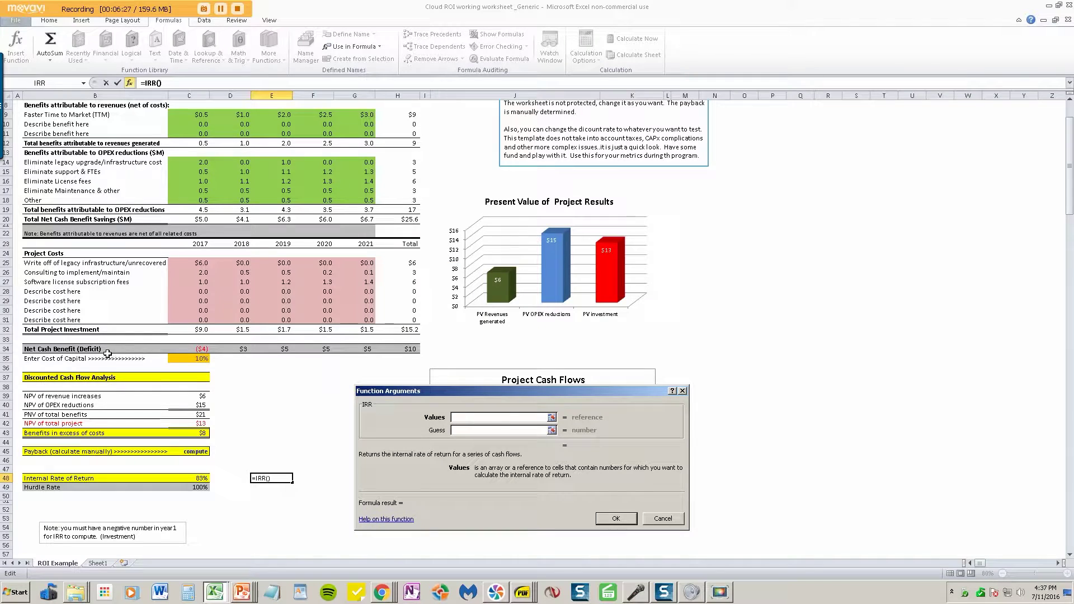
drag(202, 350, 367, 350)
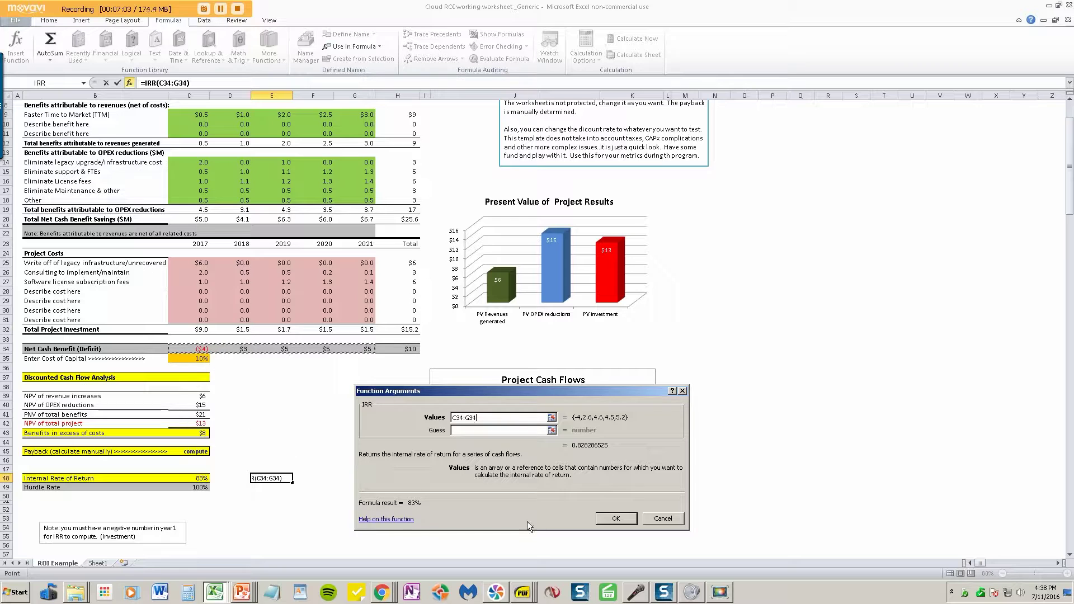
click(615, 518)
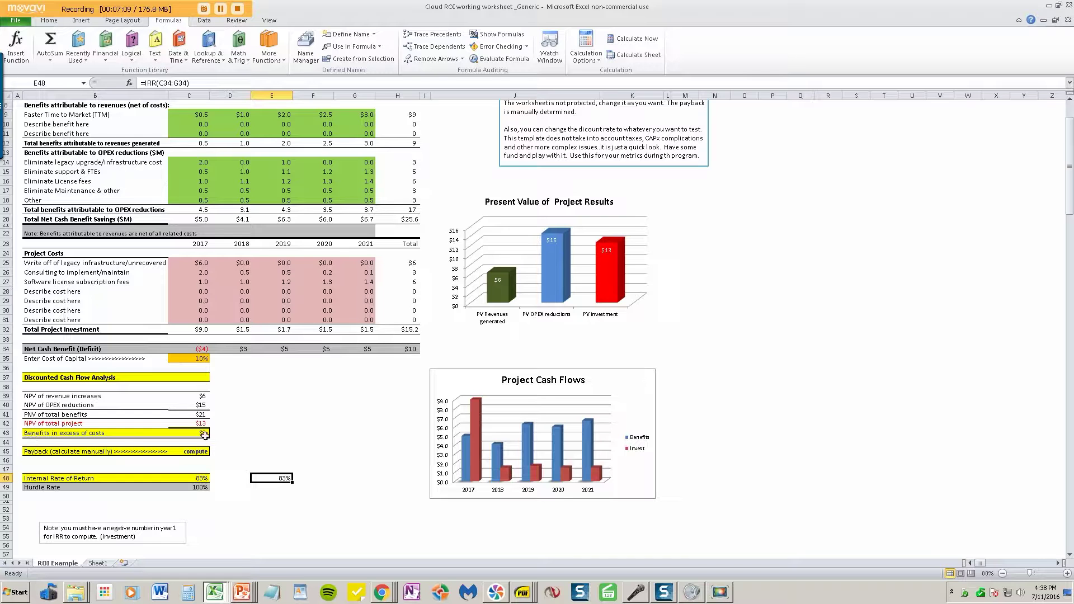
Insert =NPV(C35,C34:G34) in E43, discounting net cash benefits at the cost of capital.
click(272, 433)
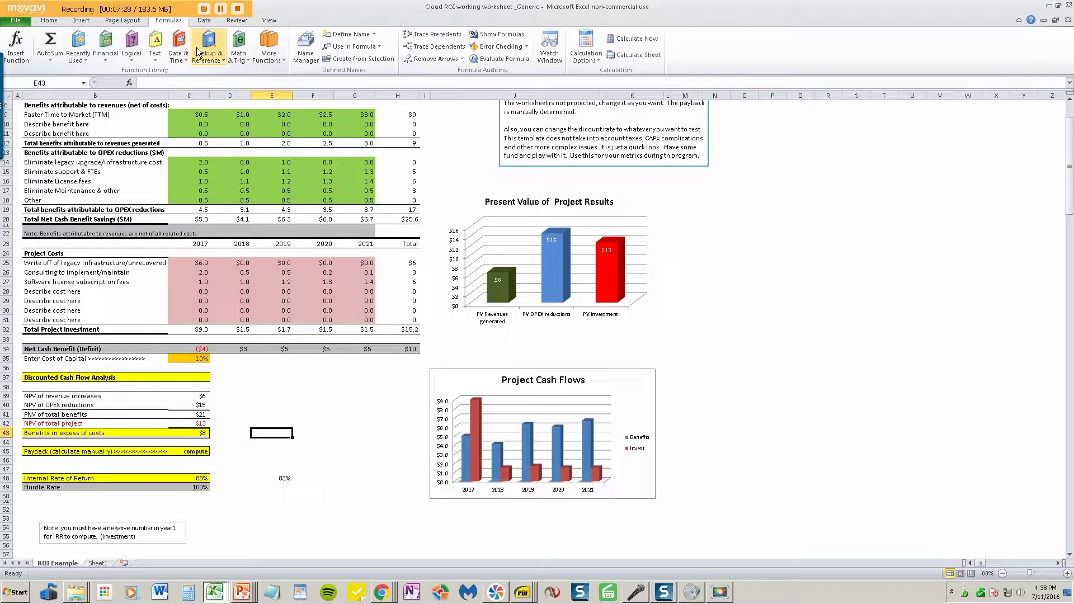
click(110, 55)
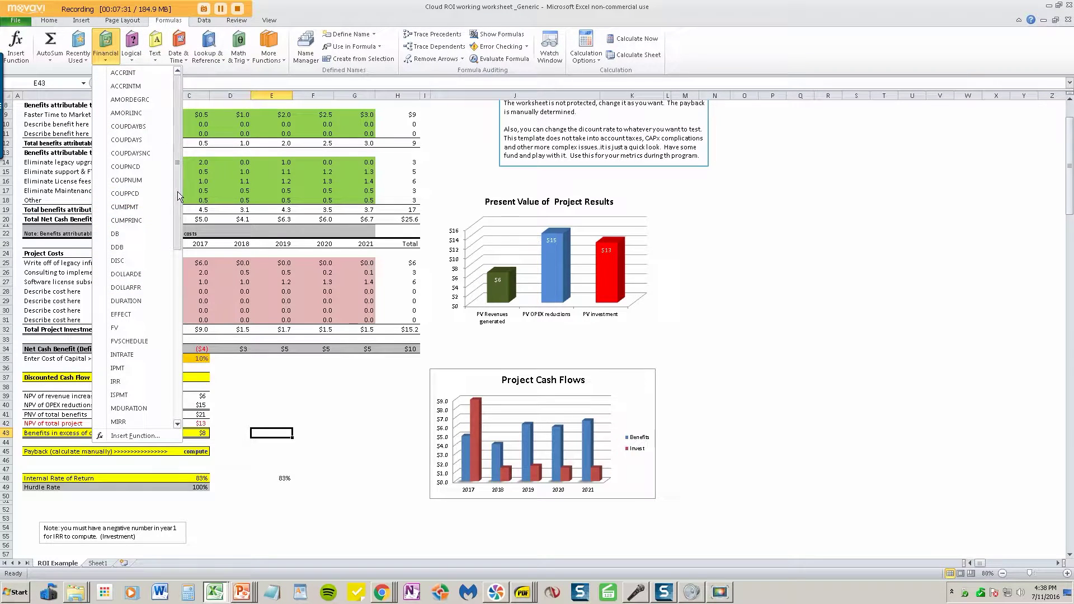
drag(177, 192, 161, 269)
click(156, 308)
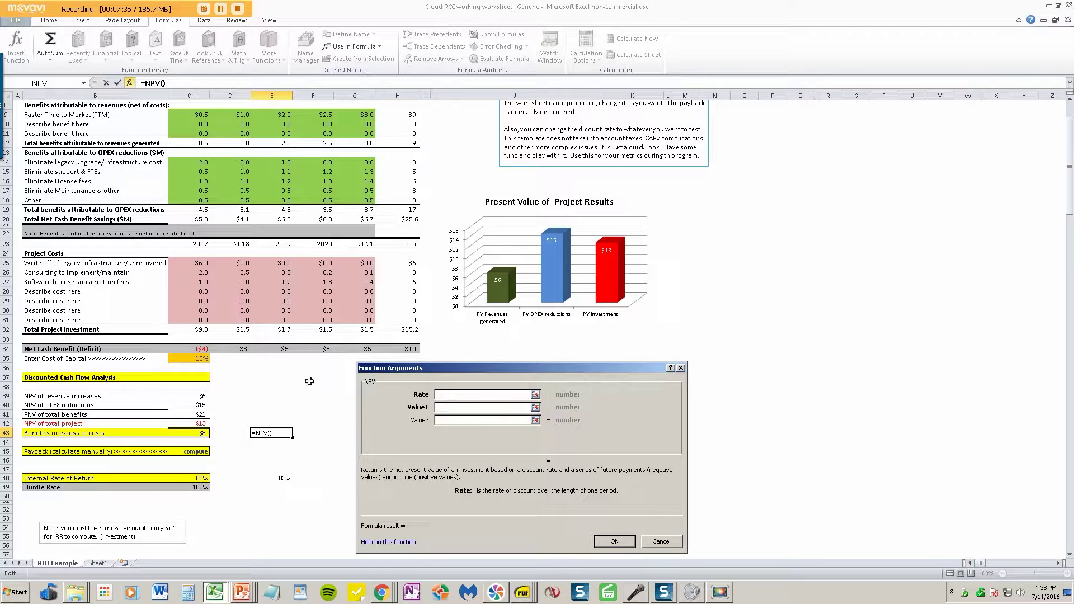
click(198, 360)
click(445, 406)
drag(200, 349, 366, 349)
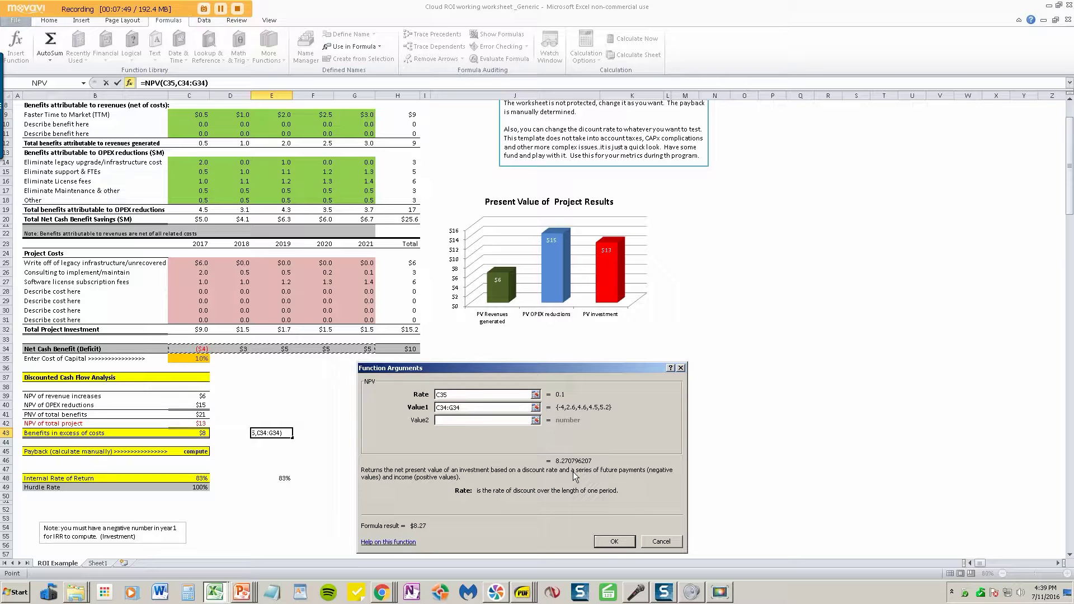
click(615, 542)
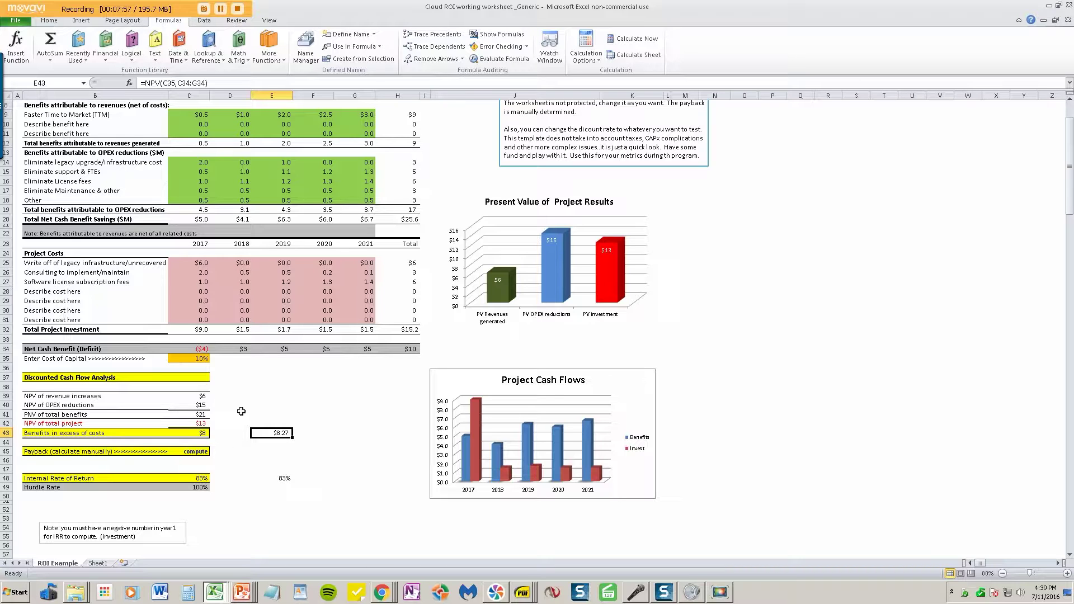
click(196, 358)
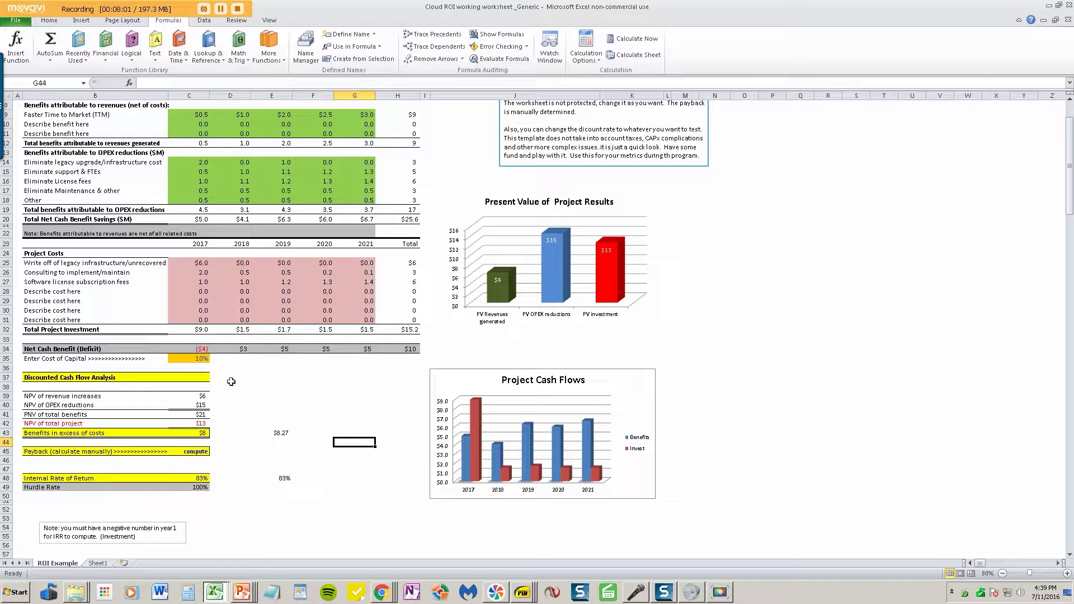
text(30)
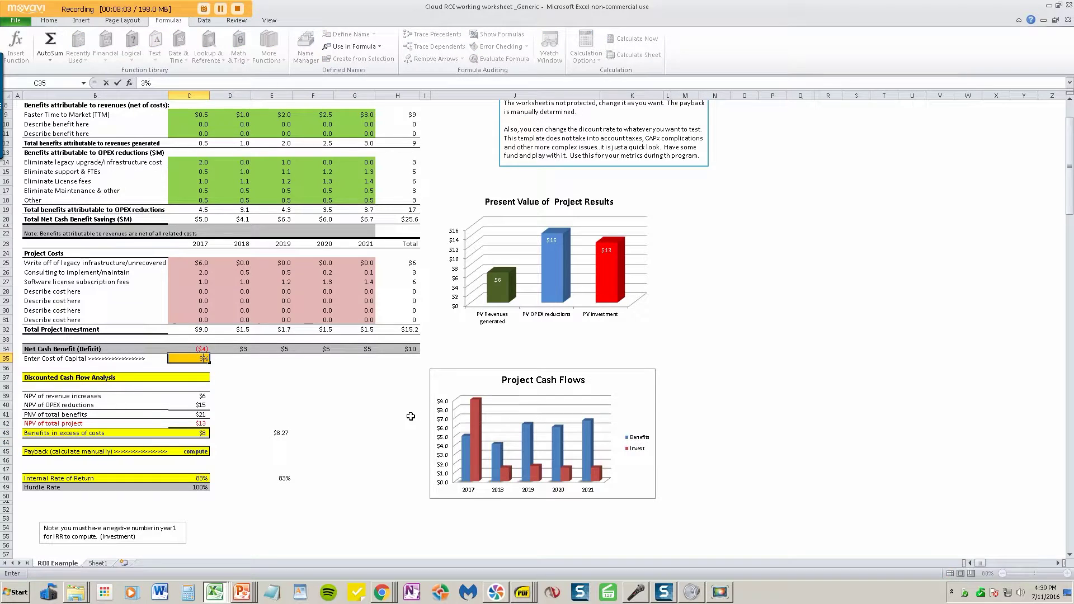
click(376, 442)
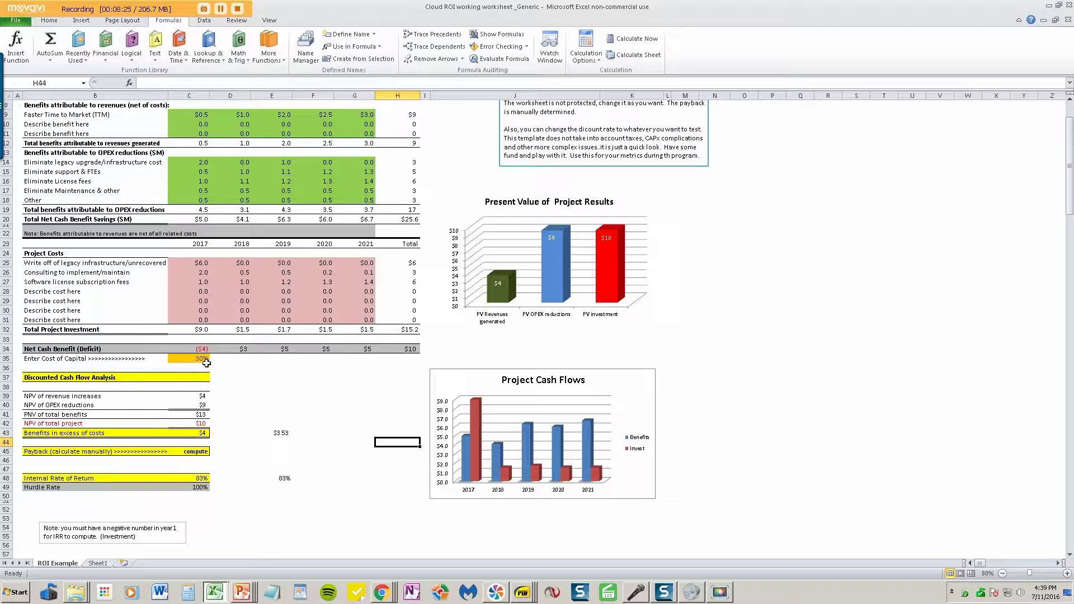
click(205, 359)
text(10)
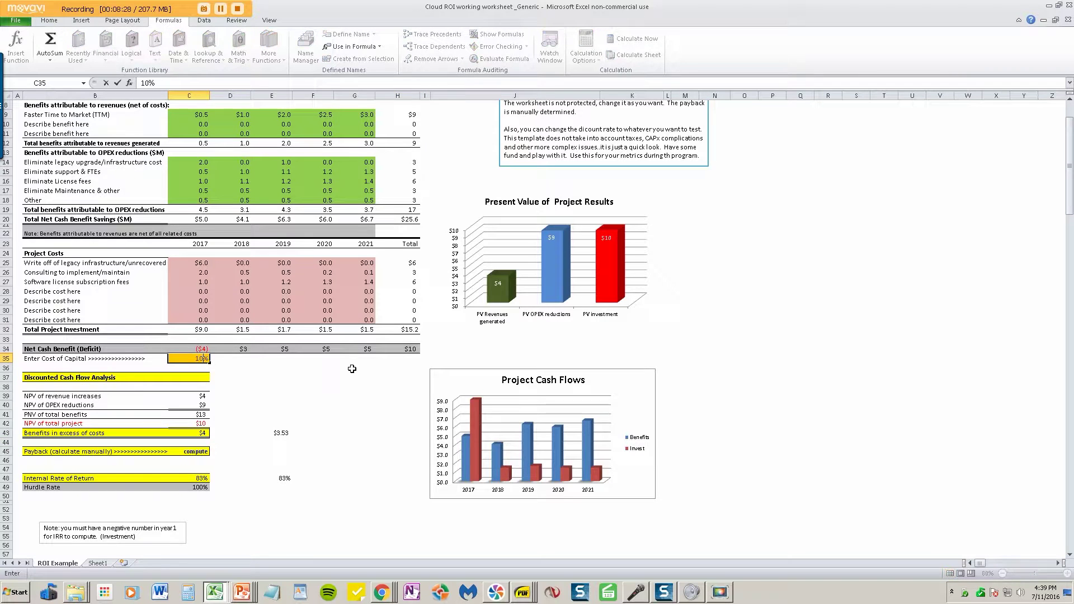
click(343, 407)
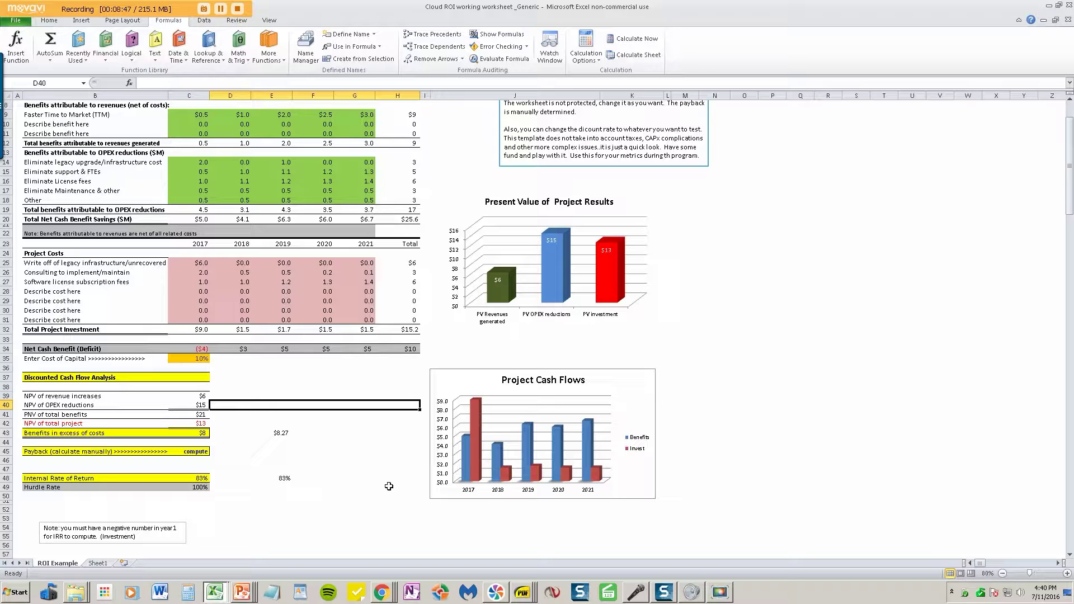
click(339, 509)
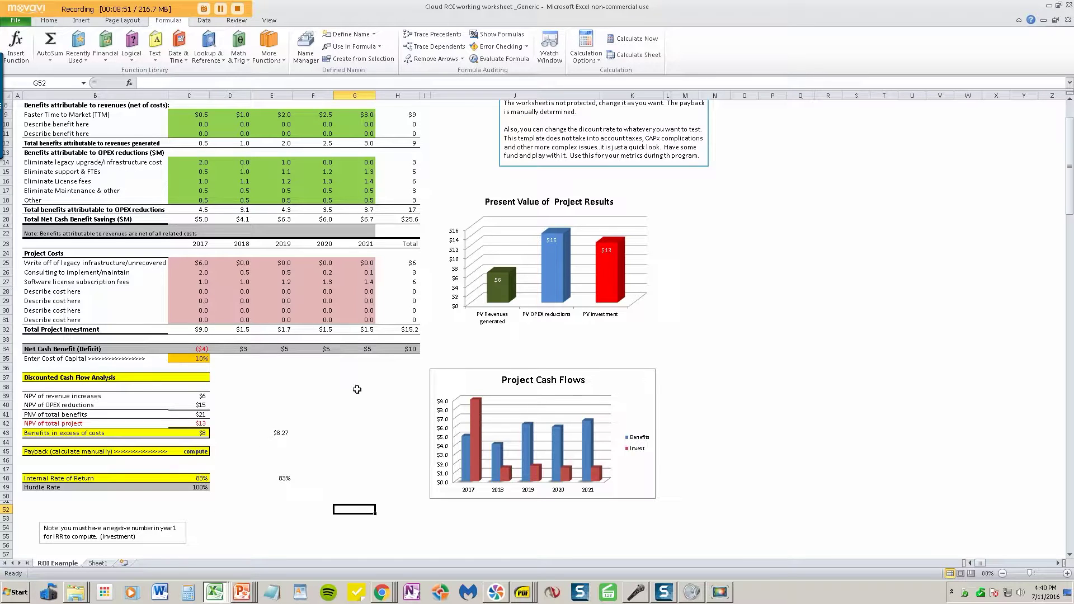
click(369, 414)
scroll(316, 410, up, 3)
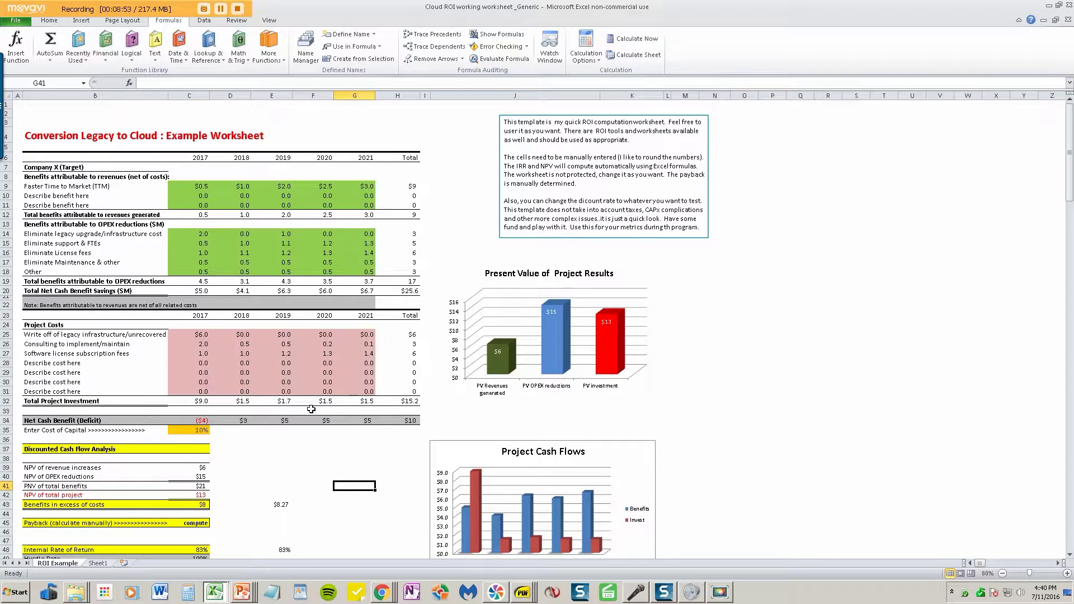
scroll(296, 400, down, 2)
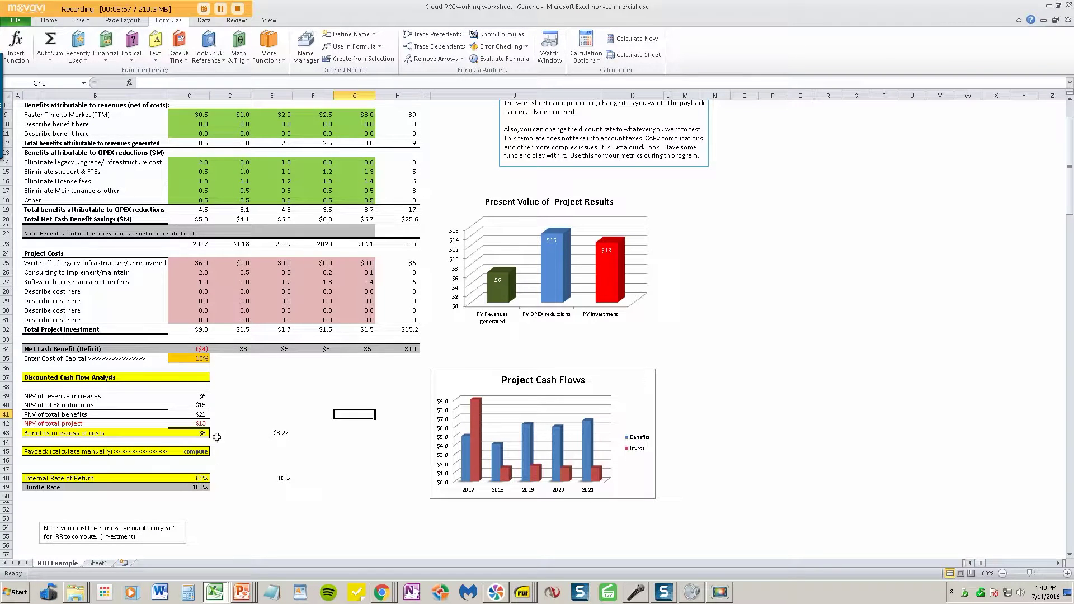
click(201, 262)
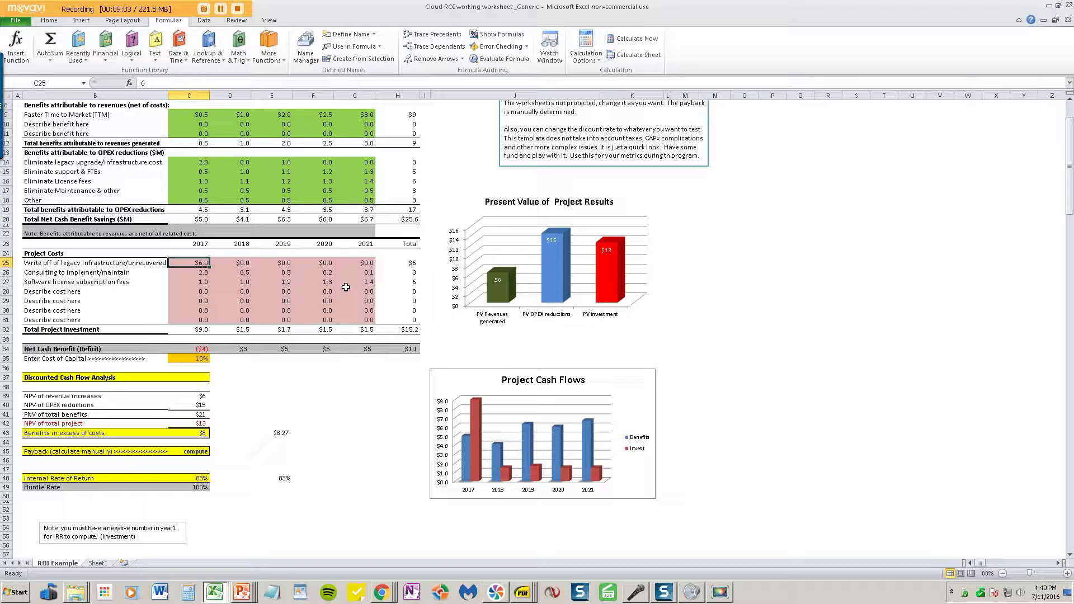
Change the 2017 legacy write-off to 2.0, then to 0, and review the recalculated totals.
text(2)
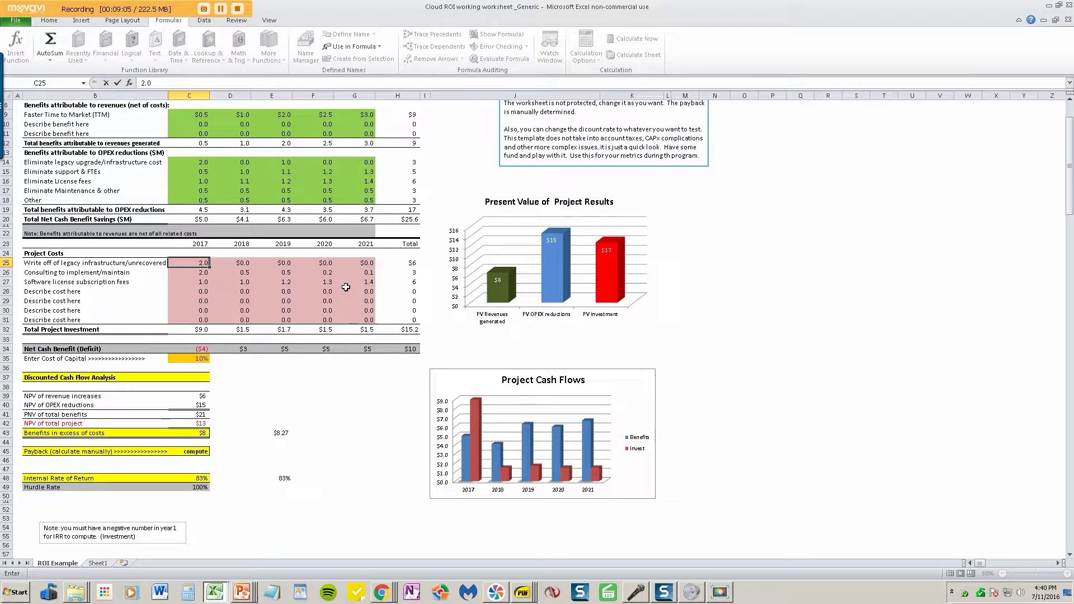
click(342, 405)
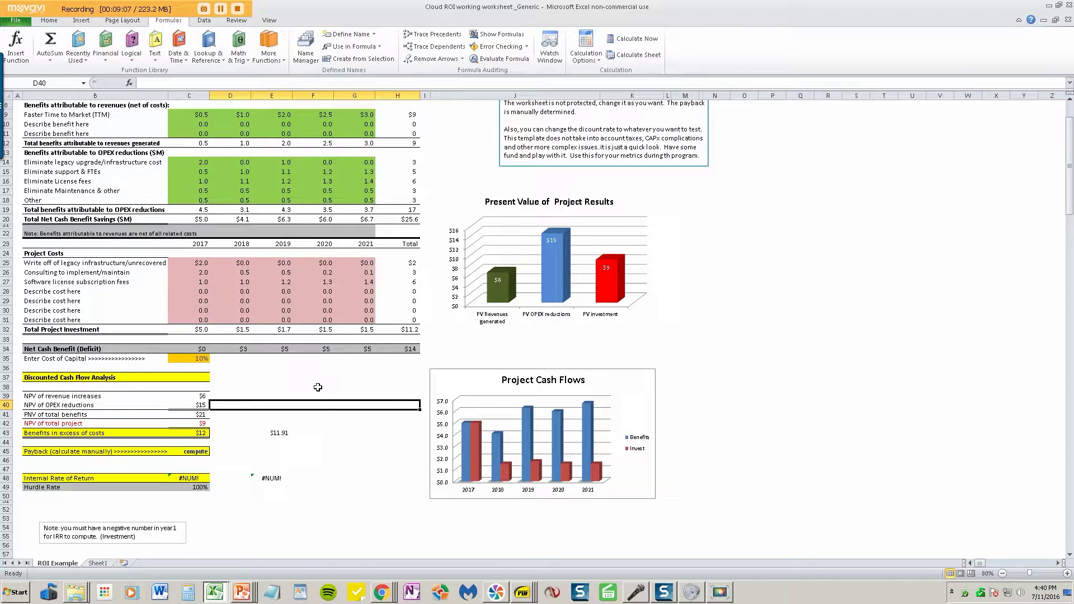
click(193, 262)
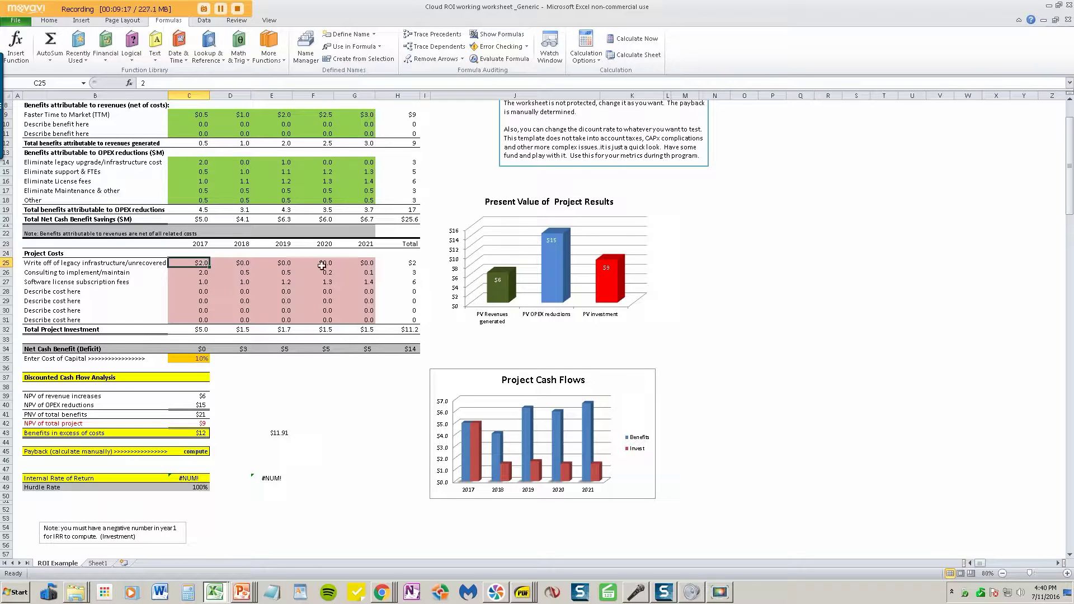
text(0)
click(272, 415)
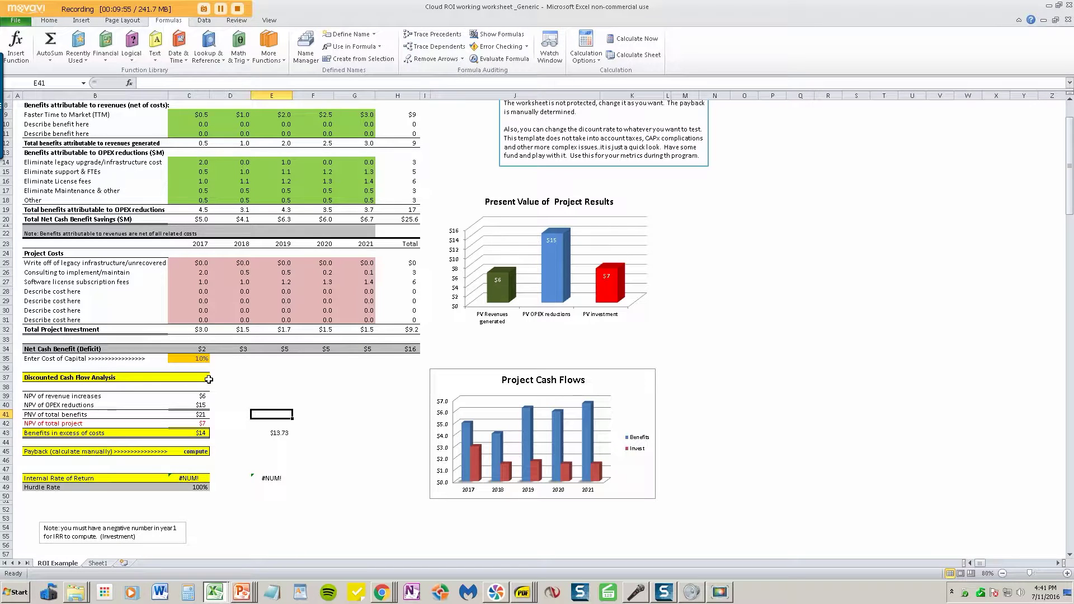
click(383, 489)
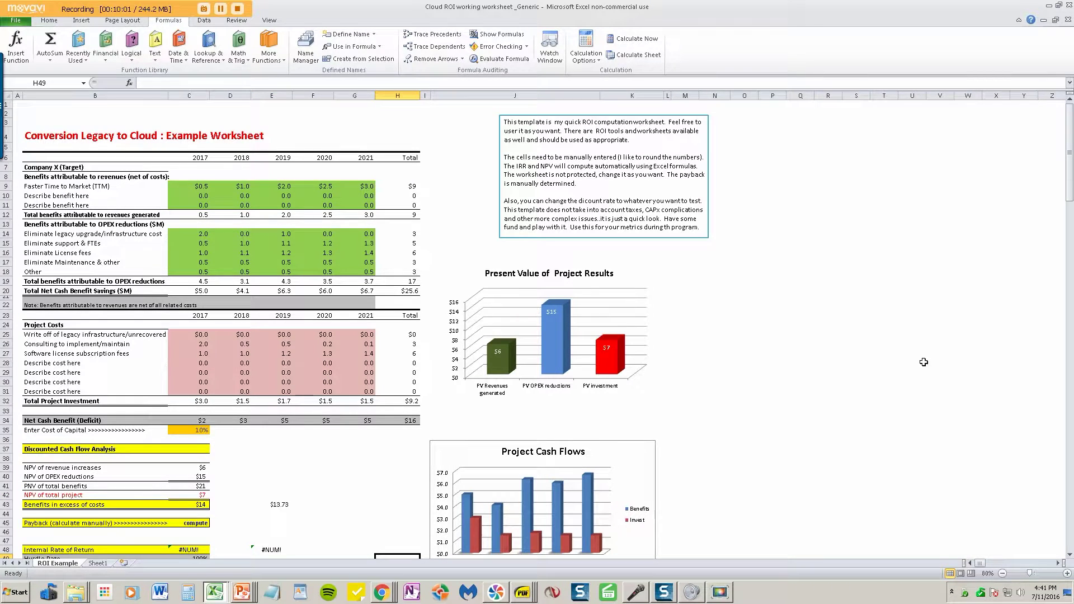
click(1069, 339)
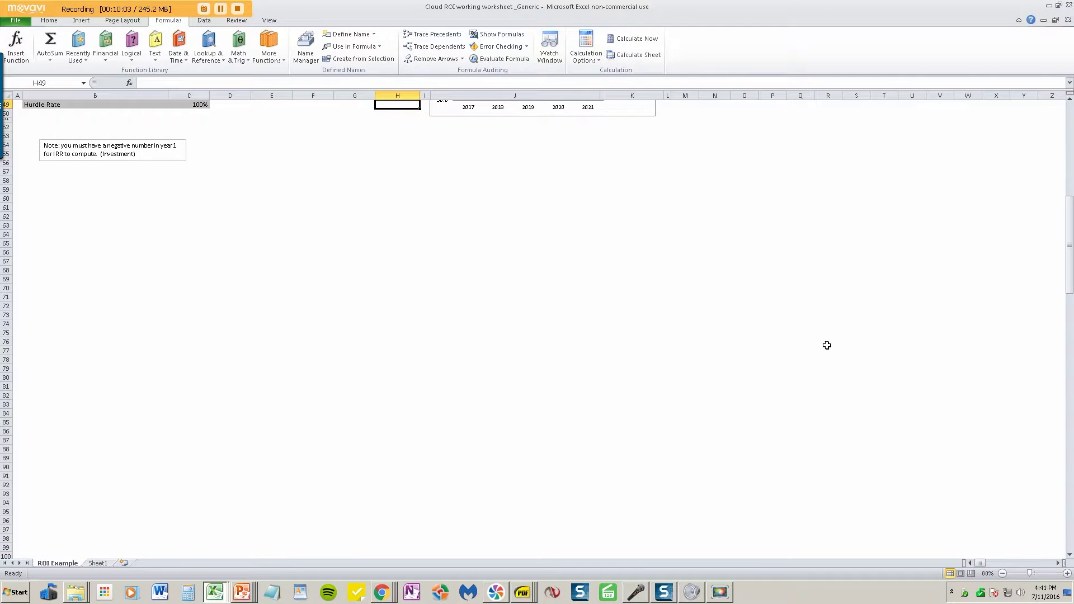
scroll(719, 343, up, 16)
scroll(181, 508, down, 2)
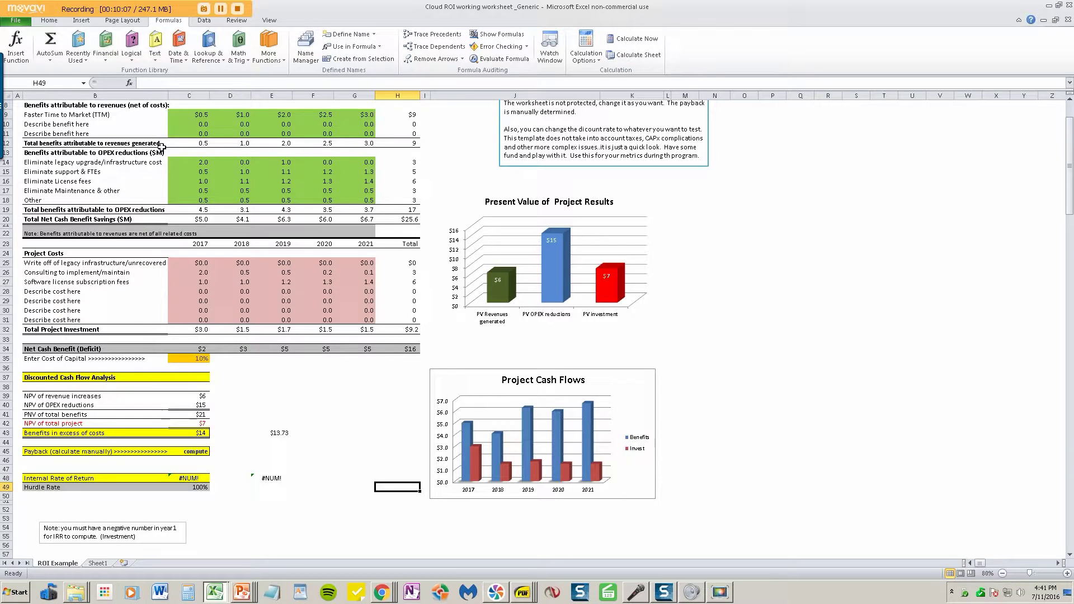
Restore the 2017 legacy write-off to $6.0.
click(196, 263)
text(6.0)
click(256, 386)
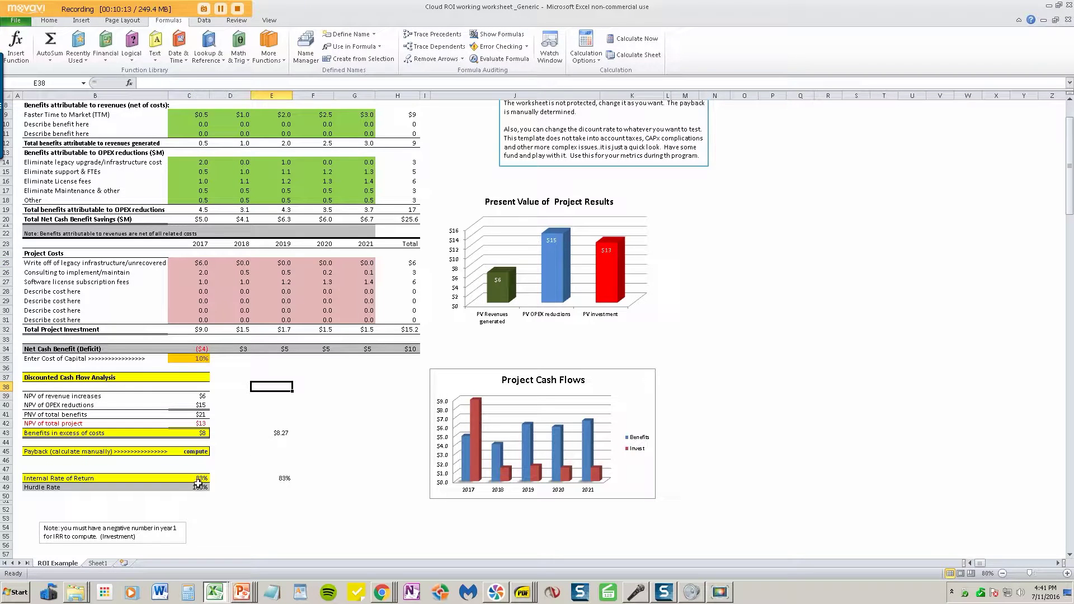
scroll(375, 456, up, 3)
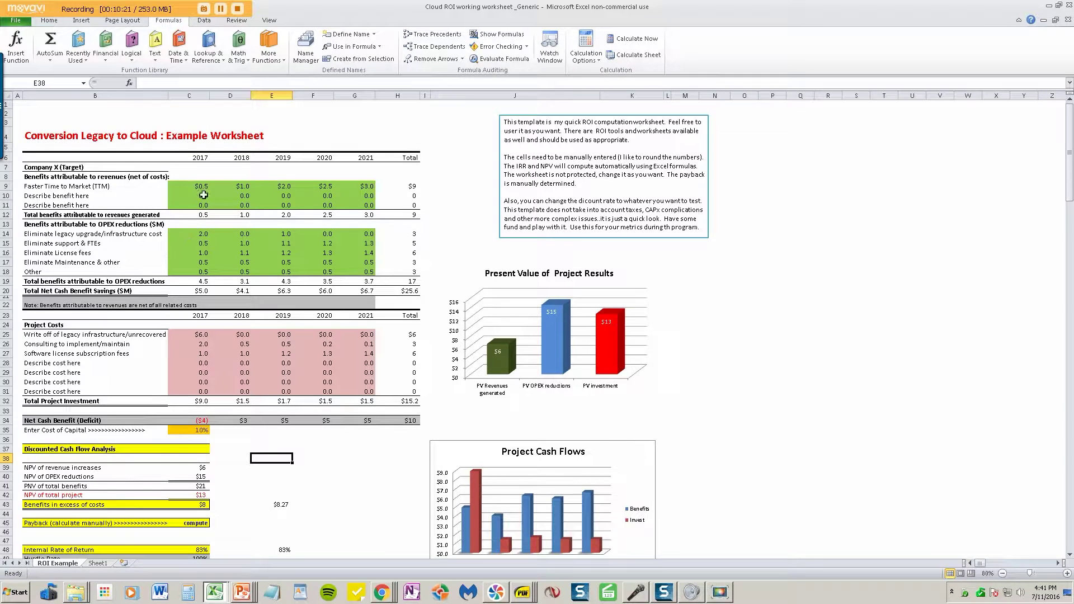
Raise Faster Time to Market benefits for 2018–2021 to 2.0, 3.0, 4.0 and 4.5.
click(237, 187)
text(2.0)
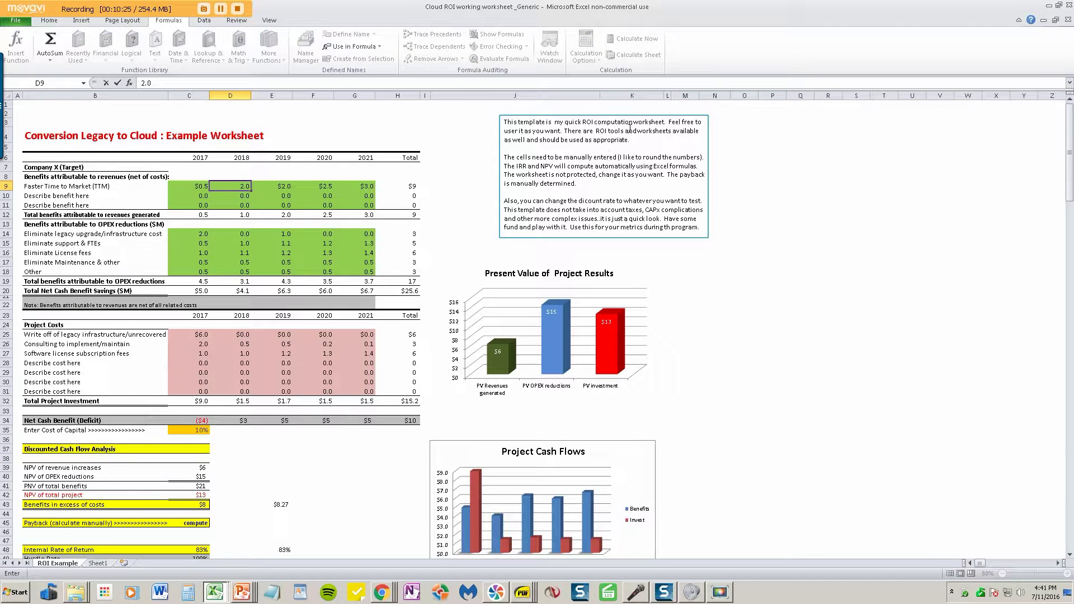
click(279, 187)
text(3.0)
click(328, 186)
text(4.)
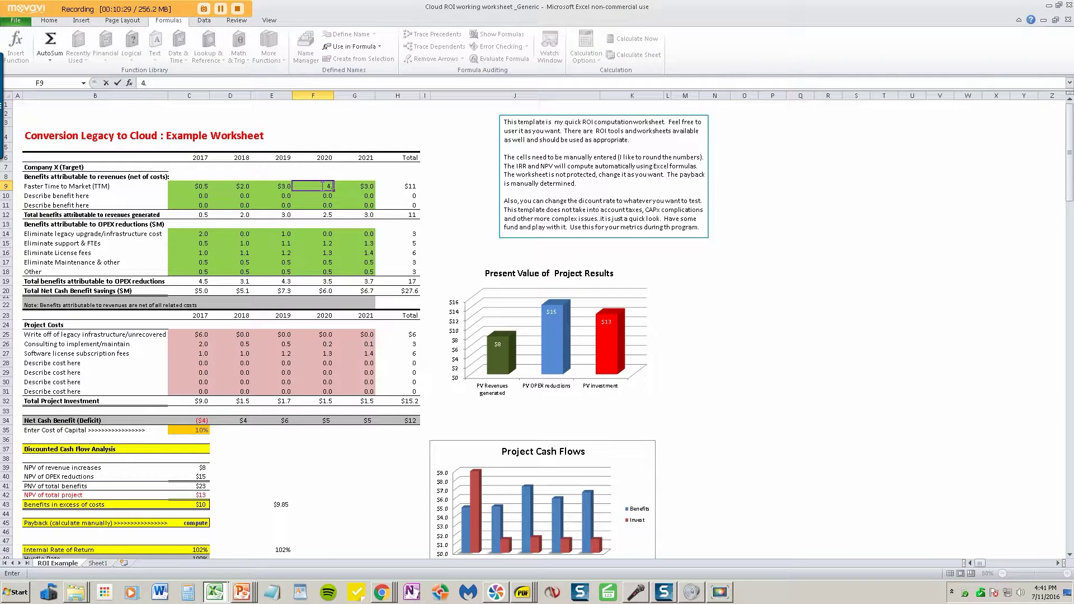
text(0)
click(353, 183)
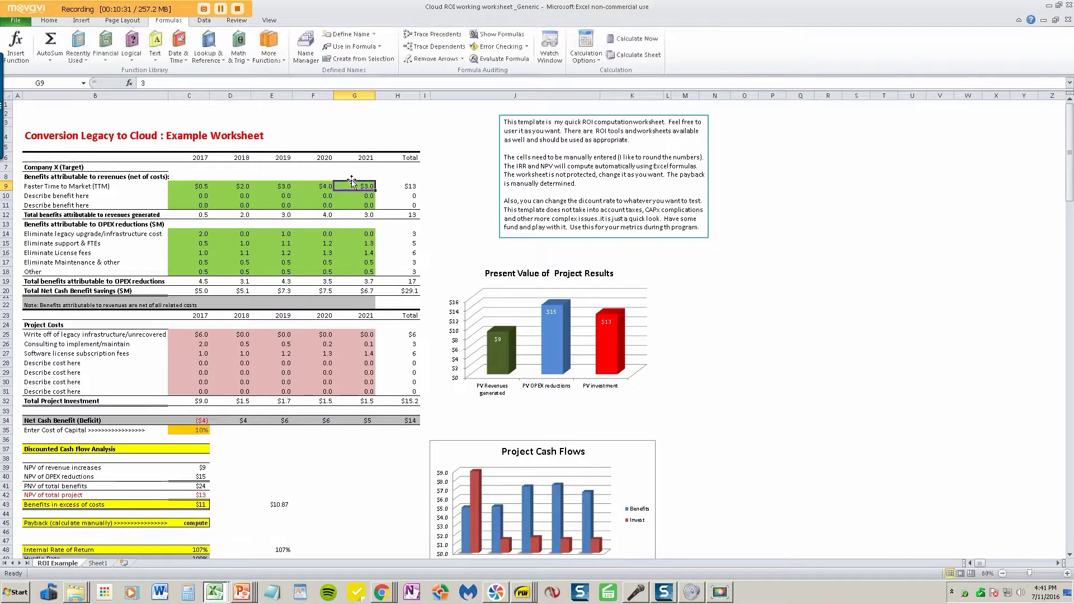
text(4.5)
click(355, 244)
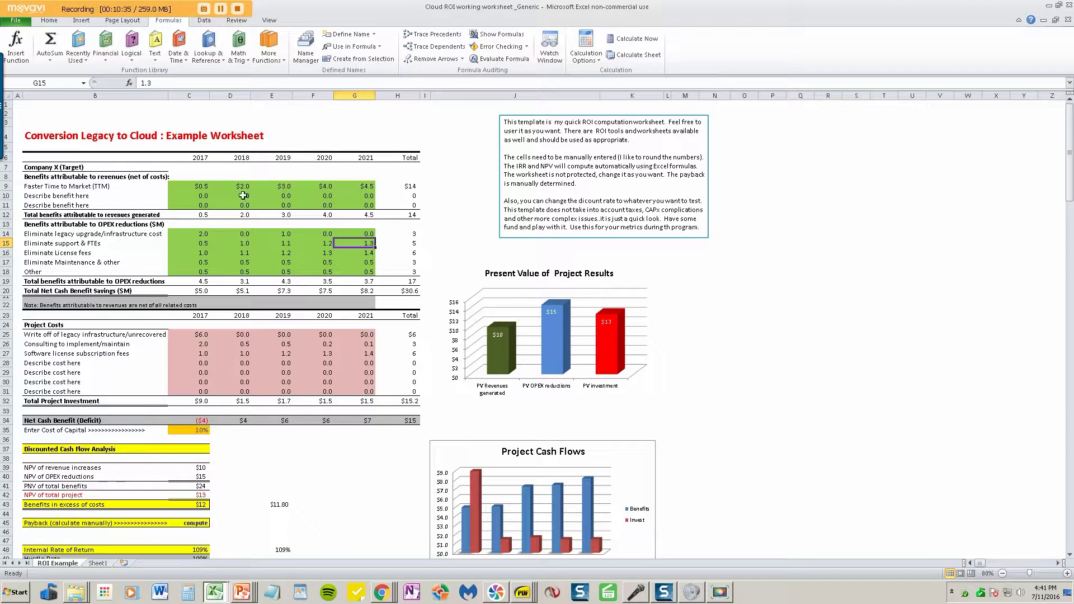
scroll(93, 291, down, 2)
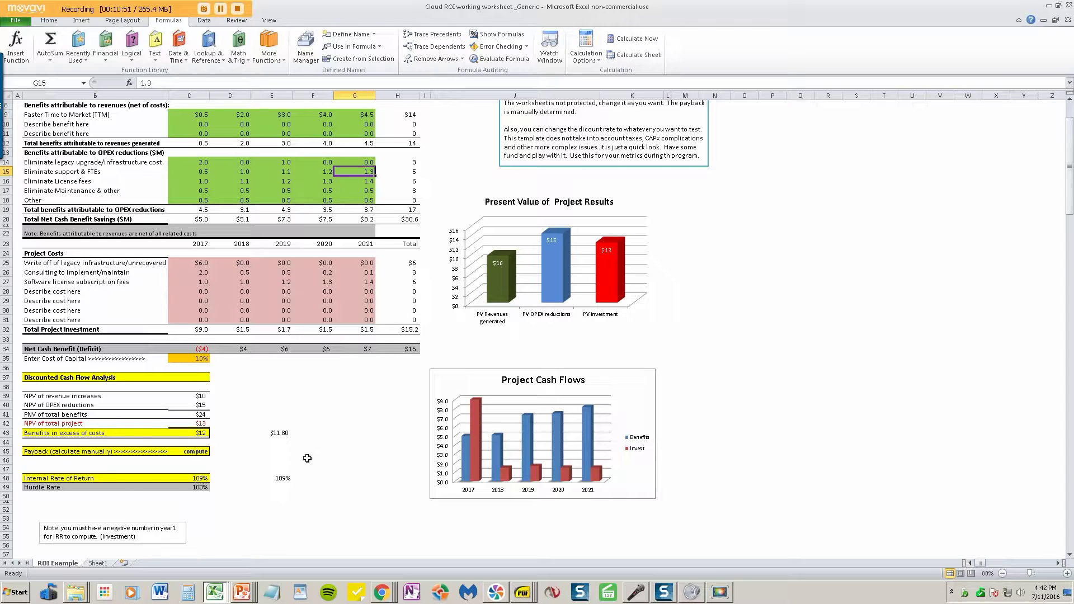
click(390, 488)
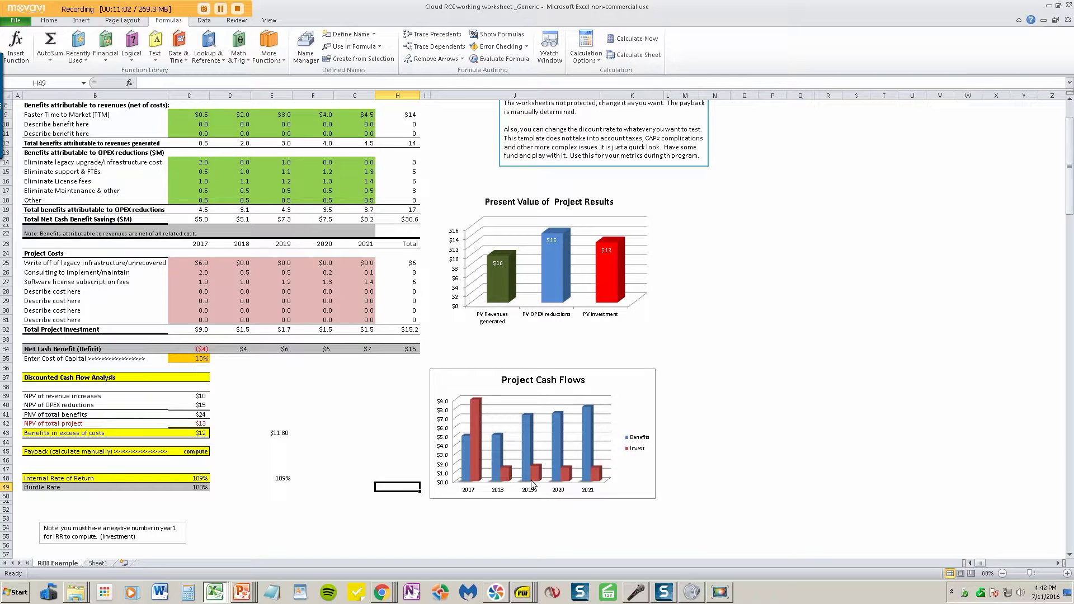
Set the cost of capital in C35 to 15%, lowering the NPV in E43 to $9.69.
click(241, 545)
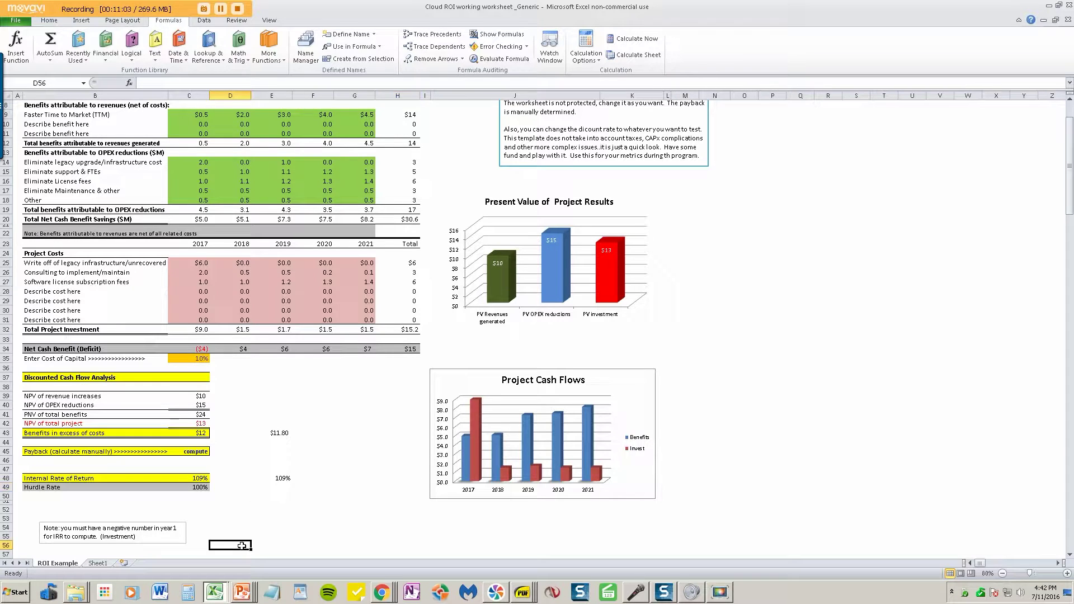
click(202, 360)
text(15)
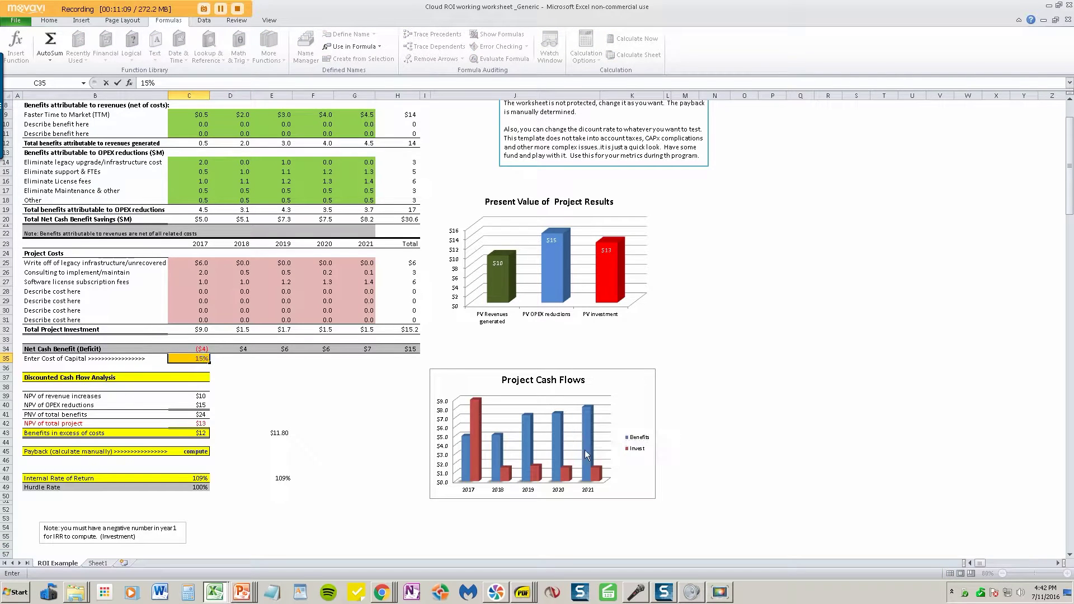
click(318, 414)
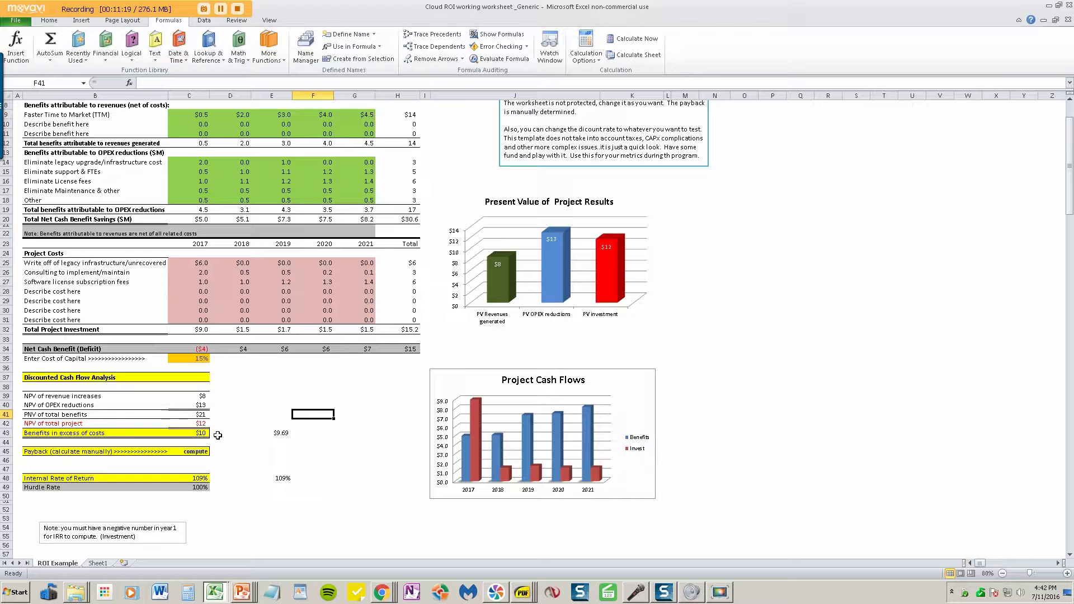
click(366, 511)
scroll(310, 483, up, 3)
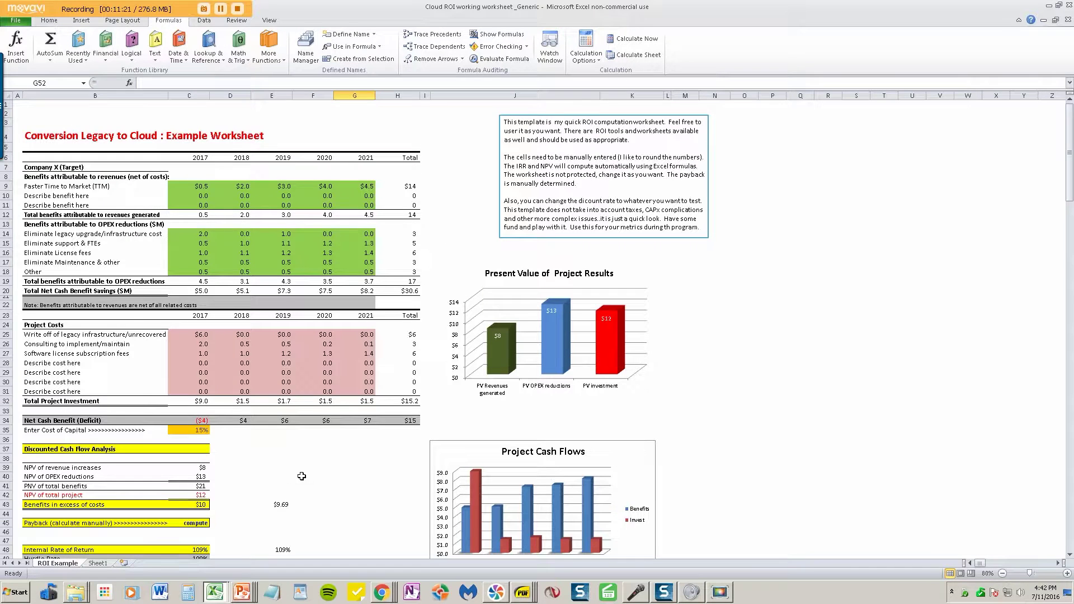
scroll(275, 304, down, 2)
scroll(274, 303, up, 2)
scroll(349, 460, down, 2)
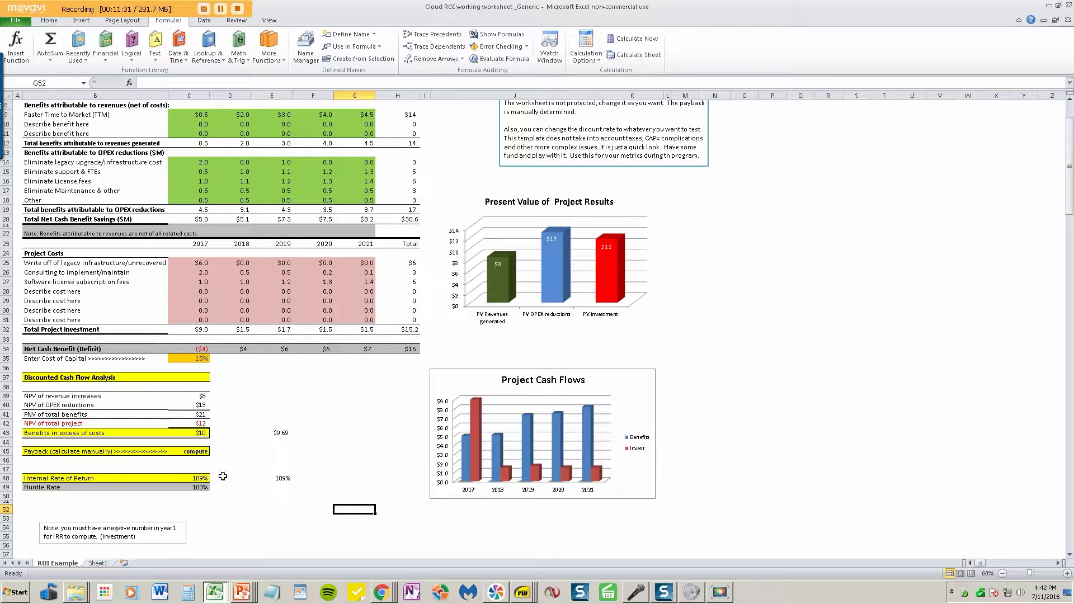
scroll(358, 417, up, 2)
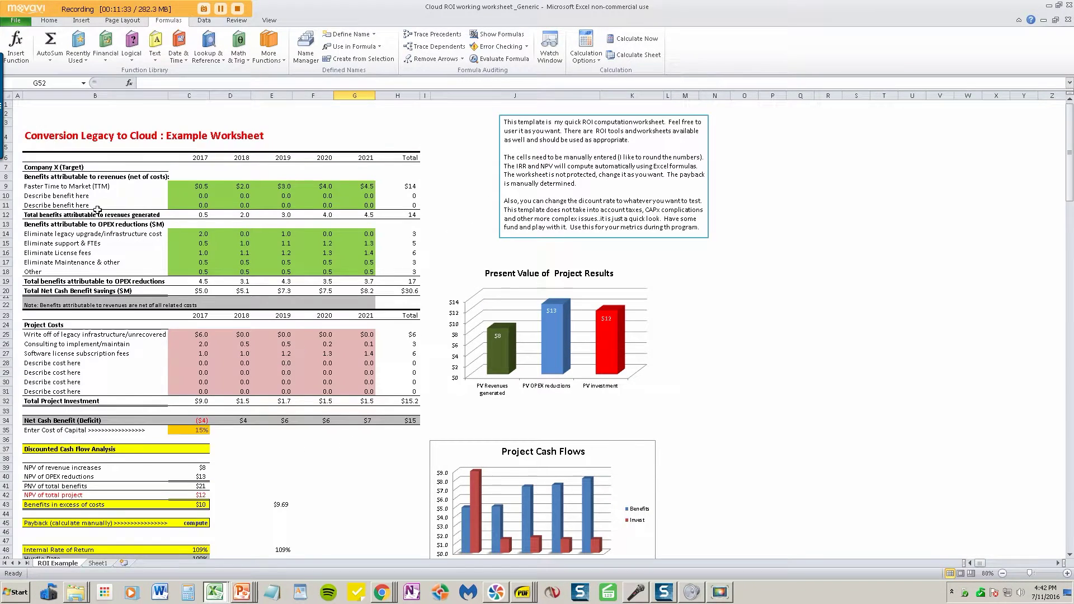
click(189, 135)
click(175, 159)
click(127, 204)
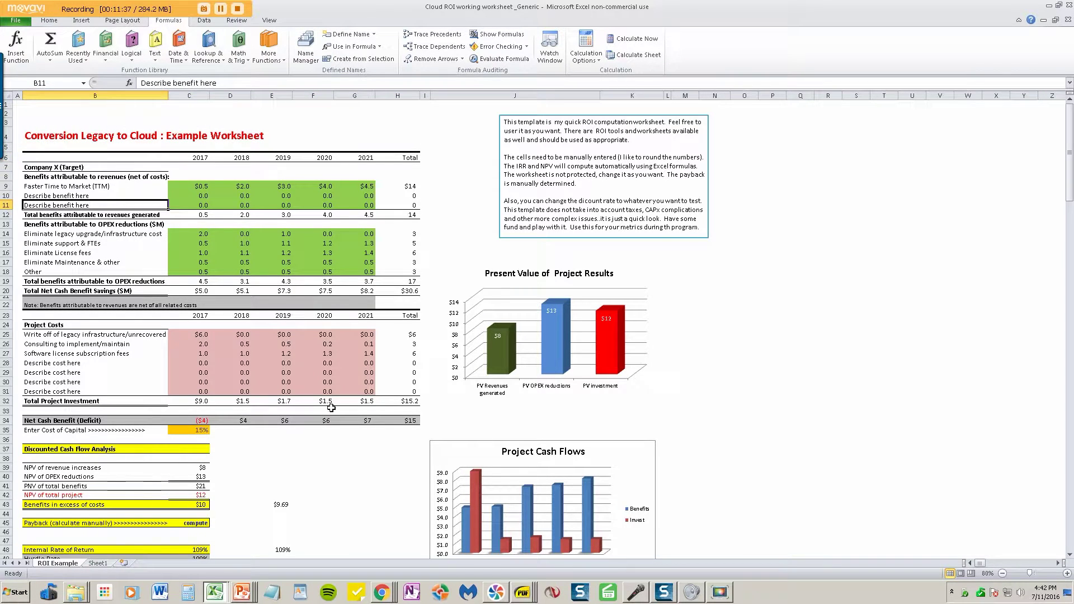
click(378, 495)
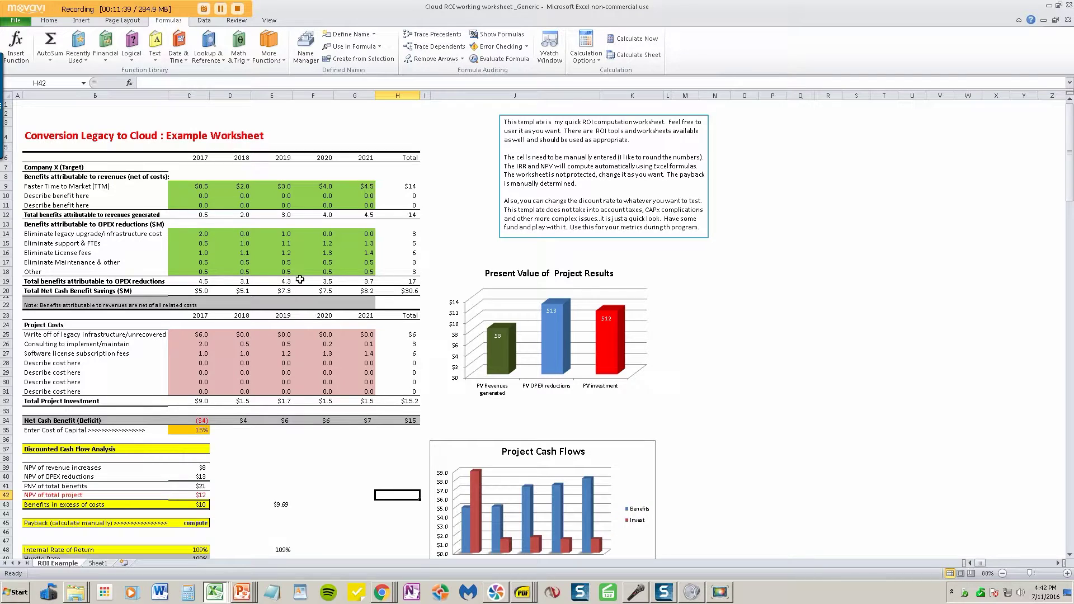
scroll(667, 370, down, 3)
scroll(666, 369, up, 3)
scroll(174, 384, down, 2)
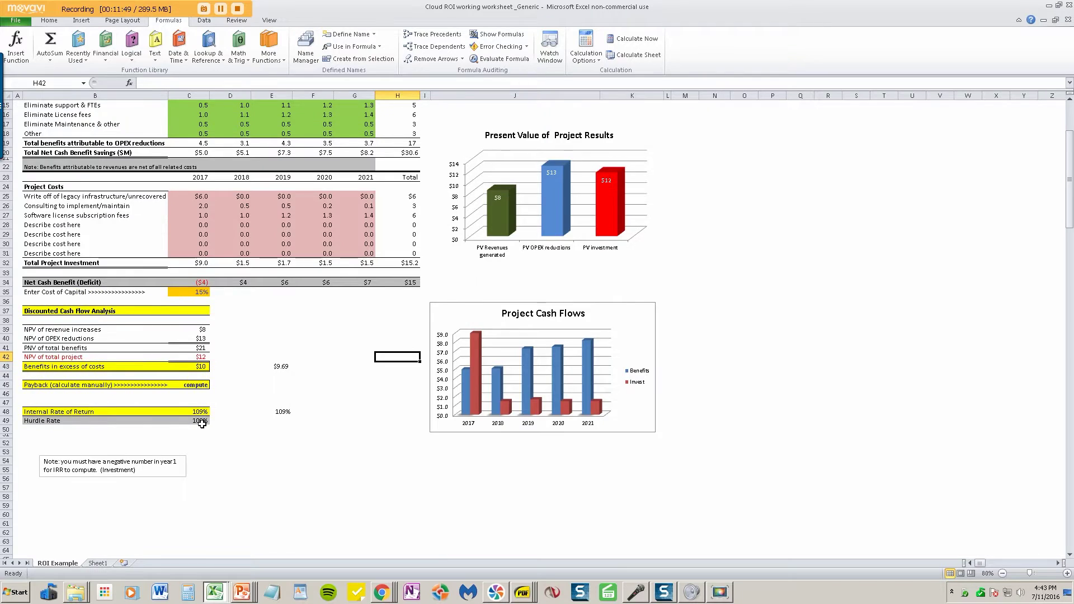
scroll(202, 424, up, 2)
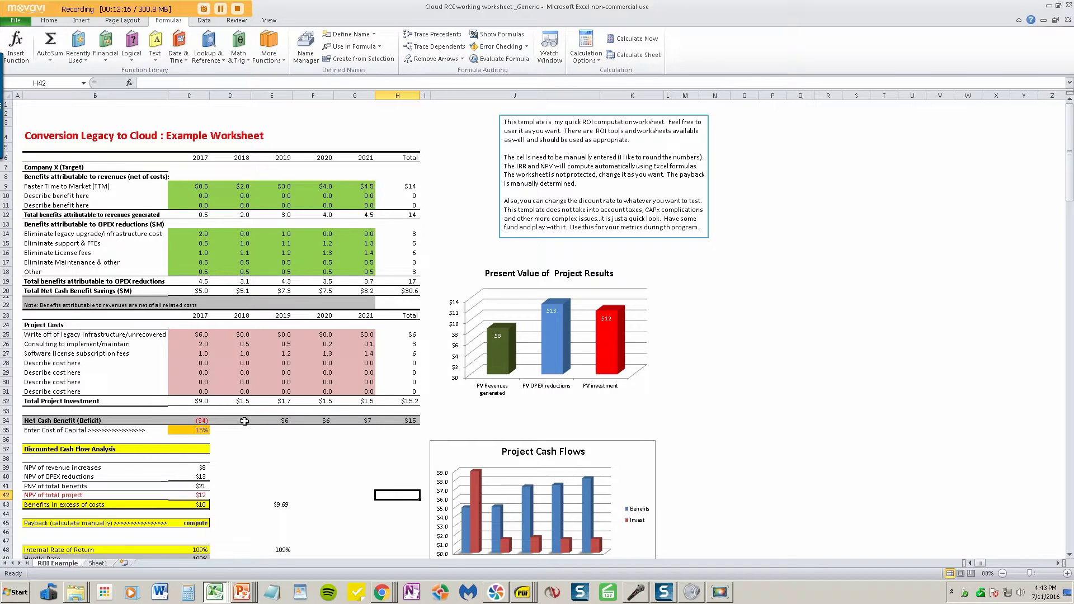
scroll(789, 349, down, 2)
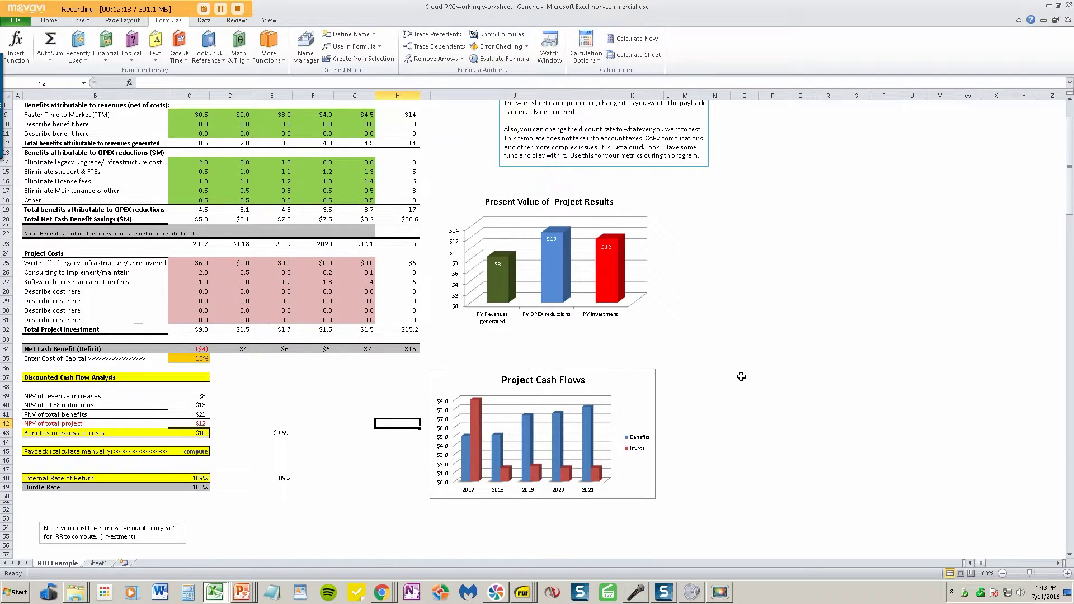
scroll(772, 366, up, 2)
scroll(733, 373, down, 2)
scroll(734, 373, up, 2)
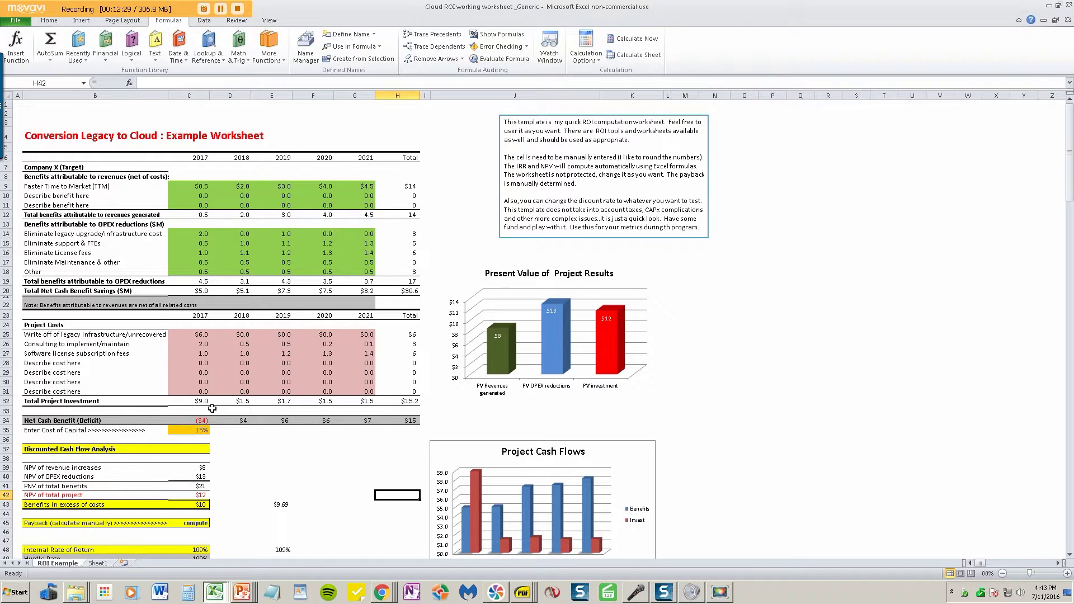
scroll(193, 377, down, 2)
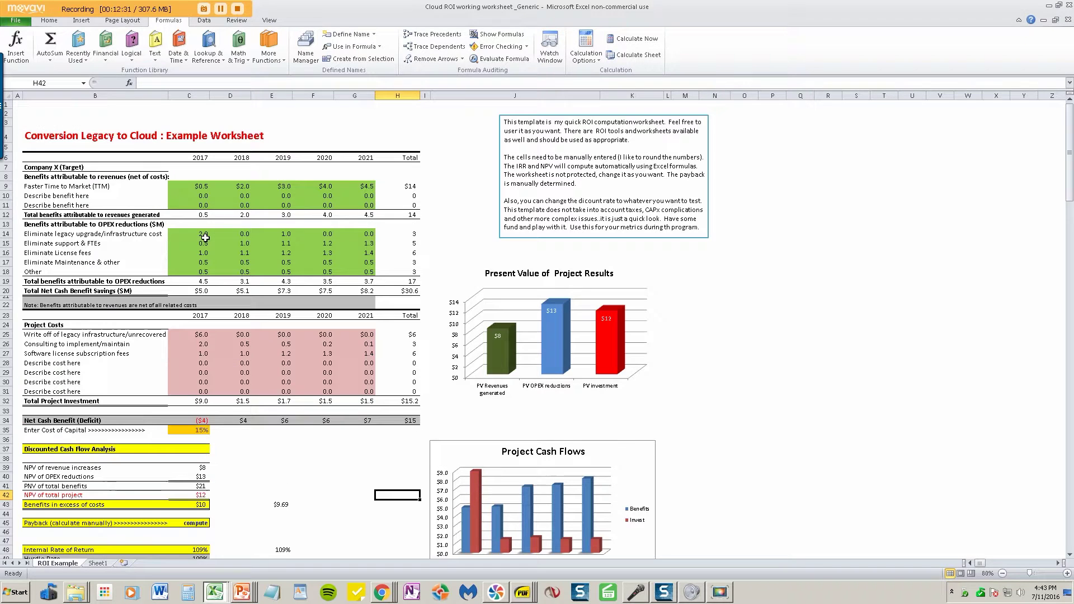